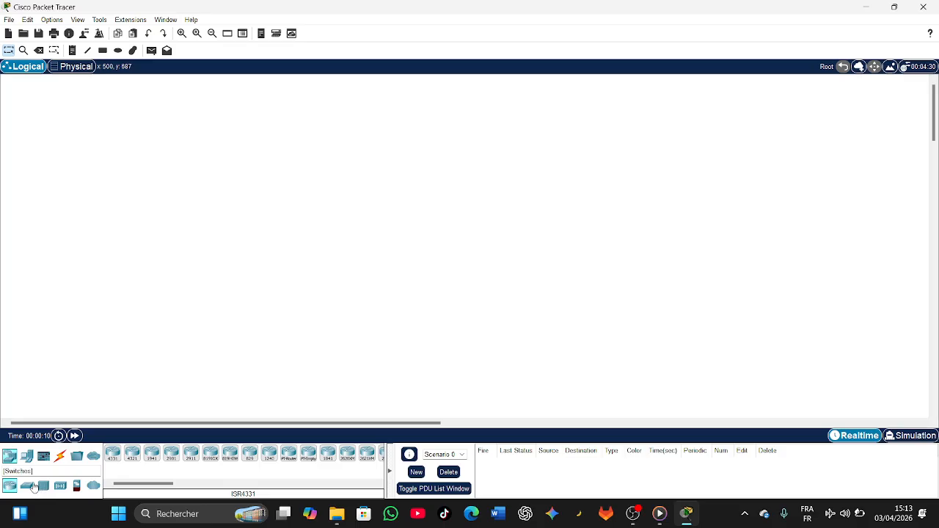
- Place a 2960 switch near the middle of the logical workspace
click(32, 486)
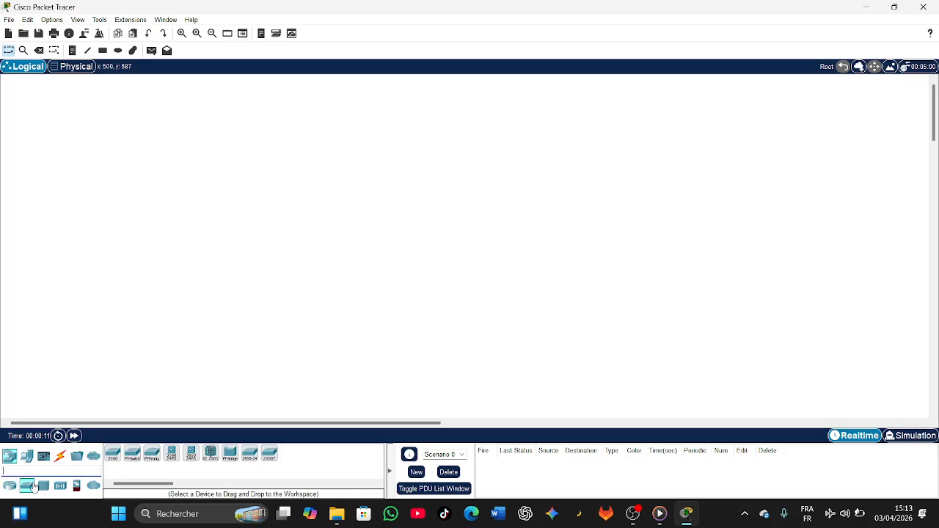
click(114, 456)
click(456, 270)
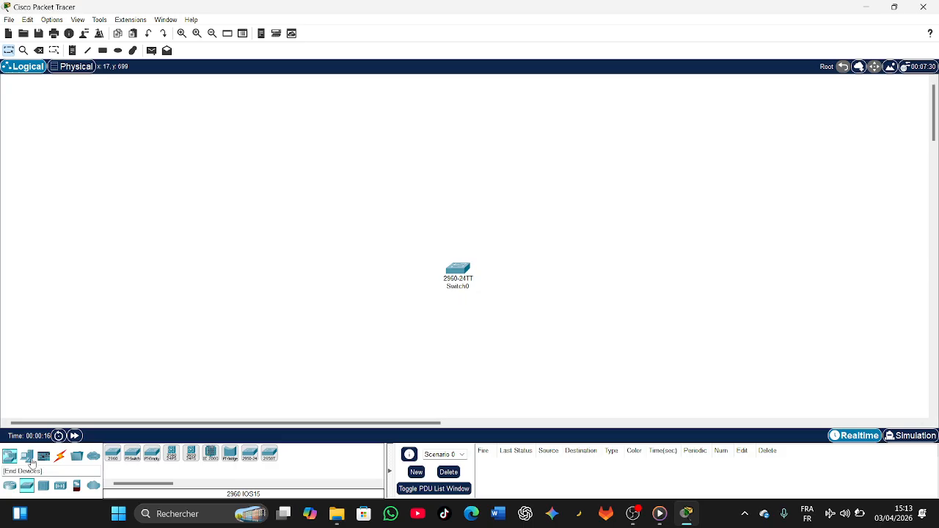
- Add two PC end devices to the workspace, one above left and one above right of the switch
click(29, 459)
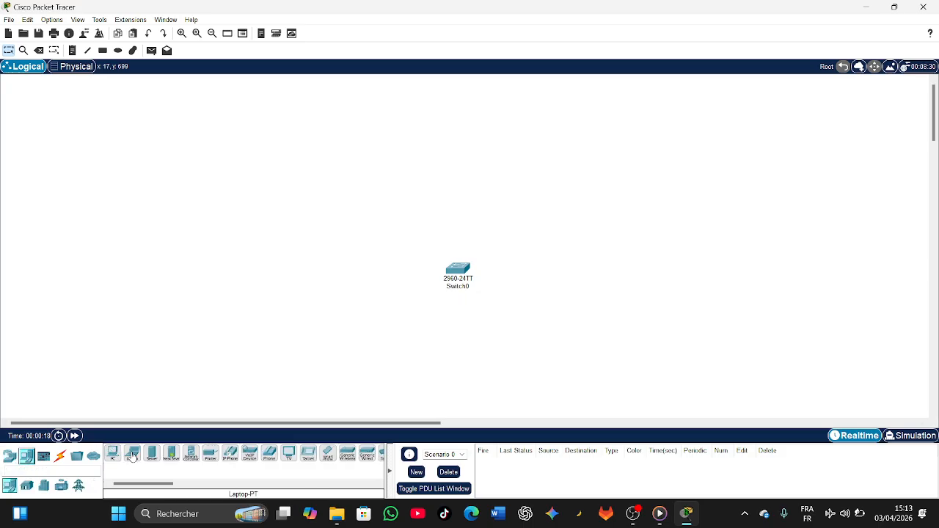
click(112, 454)
click(222, 209)
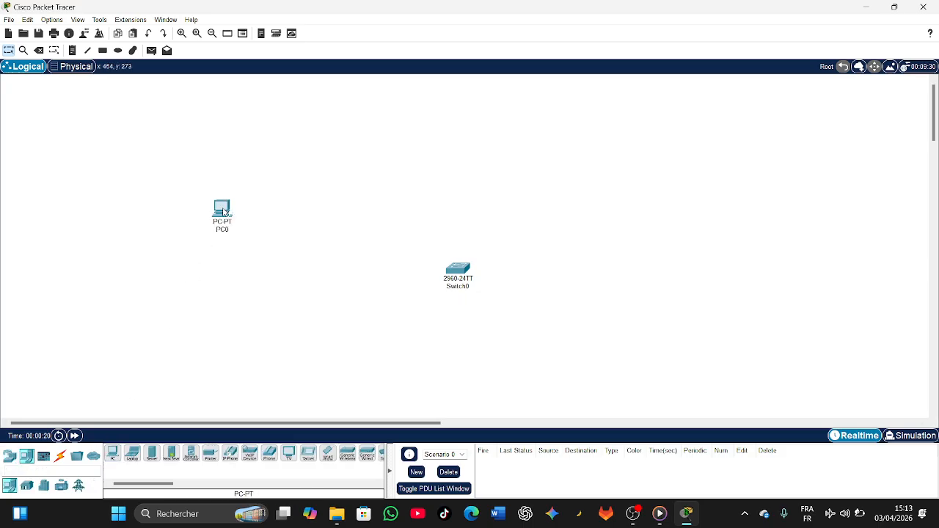
click(112, 453)
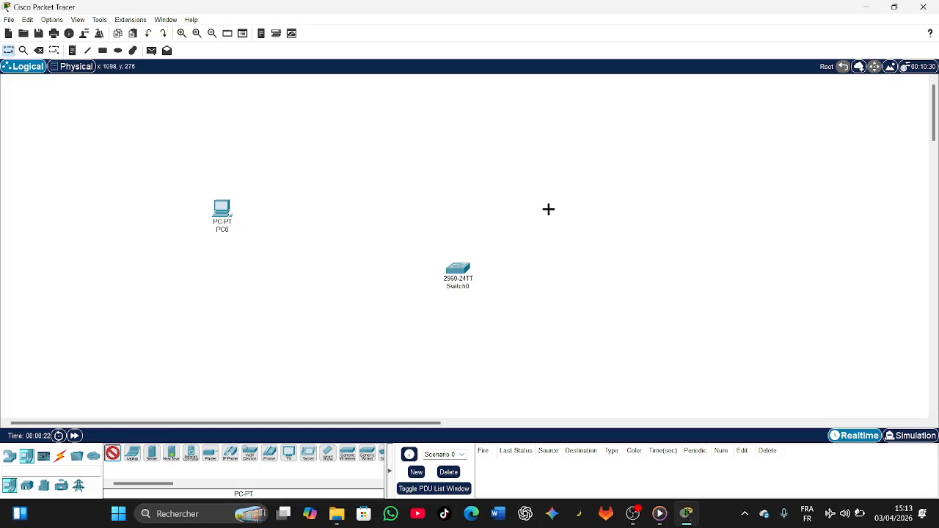
click(643, 214)
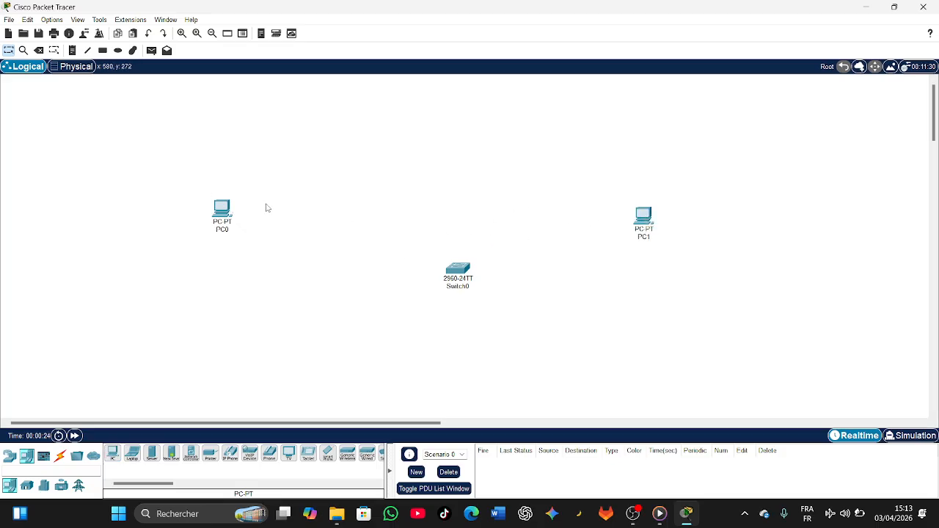
- Rename the PC to the left of the switch as PCA
click(224, 230)
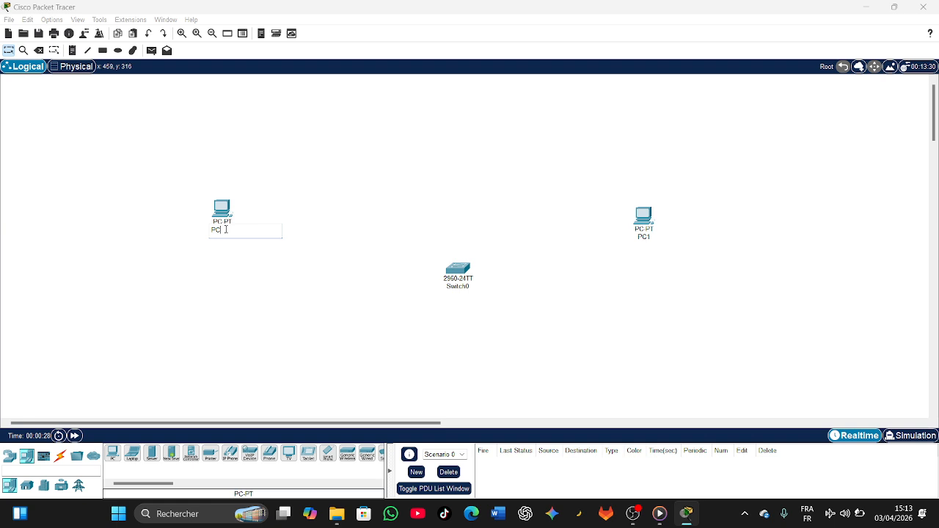
text(A)
click(652, 239)
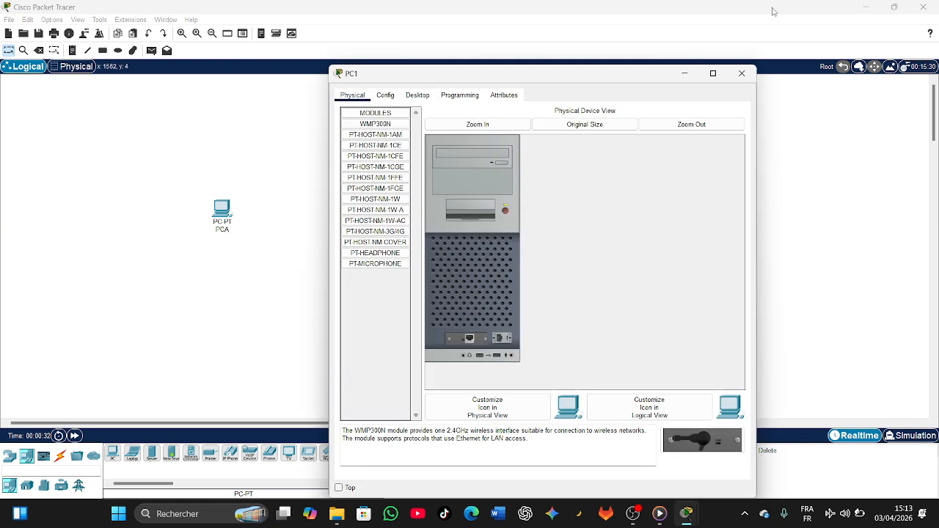
click(741, 75)
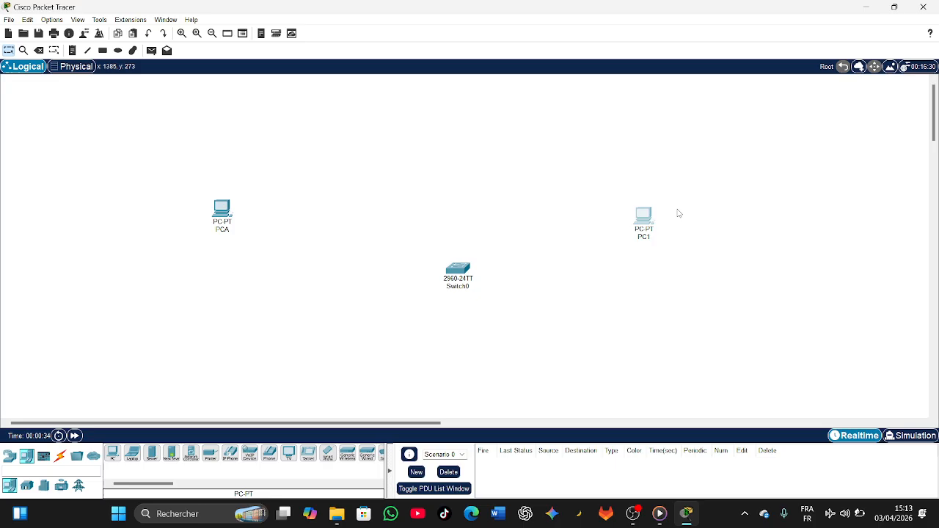
- Rename the PC to the right of the switch as PCB
click(647, 238)
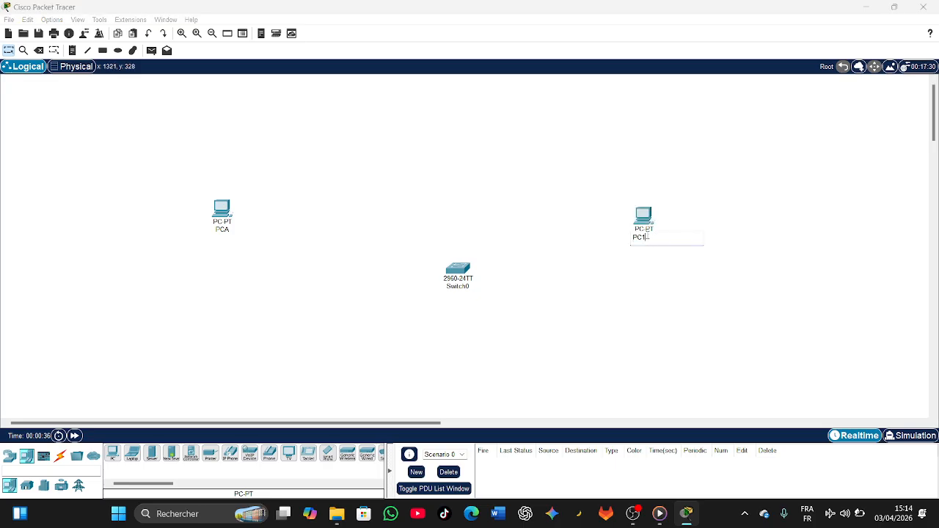
key(BackSpace)
text(A)
key(BackSpace)
text(B)
click(725, 201)
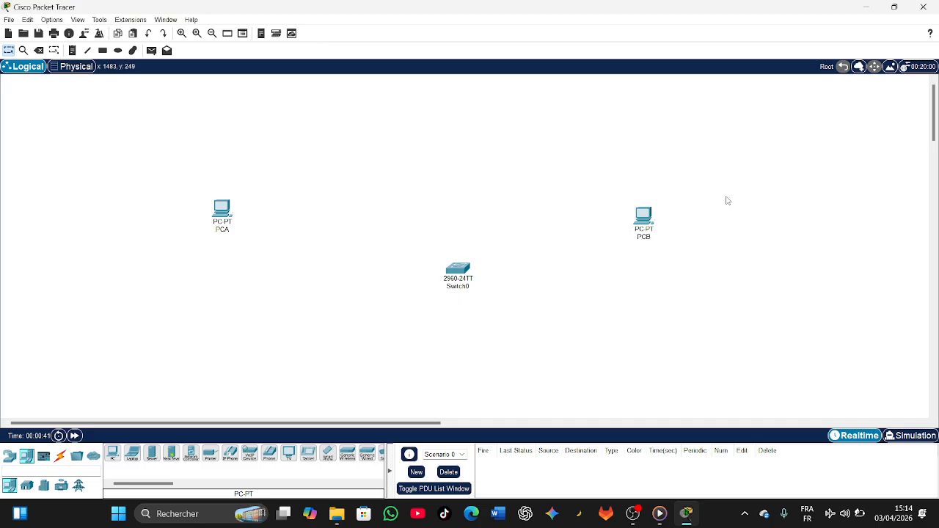
- Rename the 2960 switch as Switch by removing the number from its label
click(467, 286)
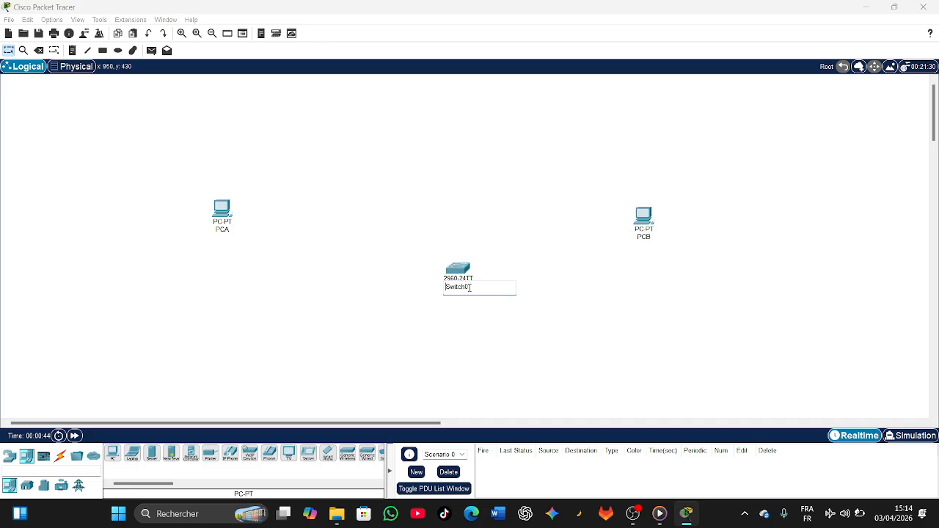
key(BackSpace)
key(Return)
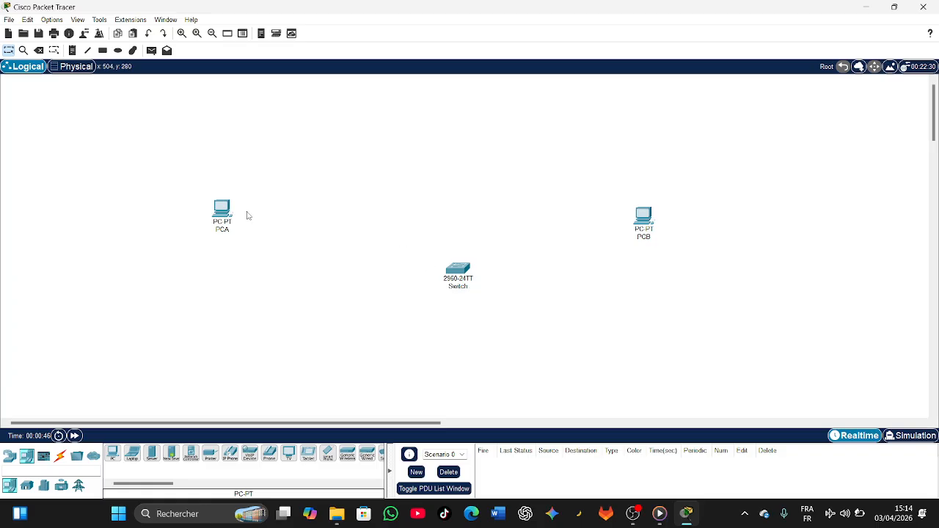
- Reposition PCA up and closer to the switch, and shift PCB slightly upward
drag(224, 213, 270, 197)
drag(639, 213, 637, 205)
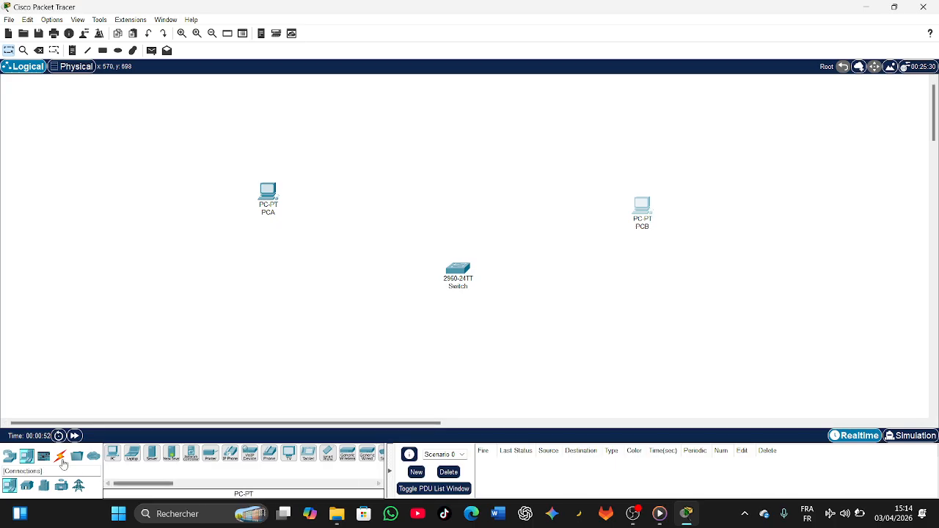
- Connect PCA's FastEthernet0 port to the switch's FastEthernet0/1 port with a copper straight-through cable
click(62, 459)
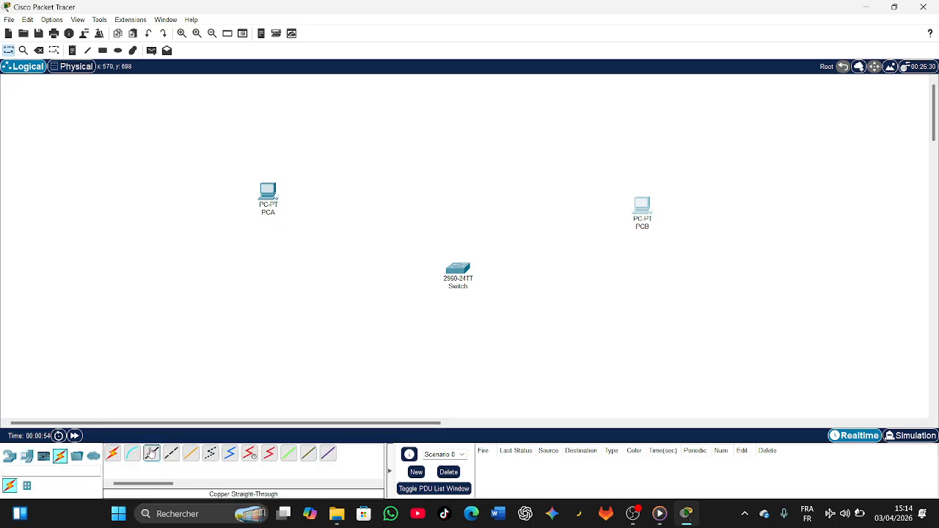
click(151, 453)
click(267, 192)
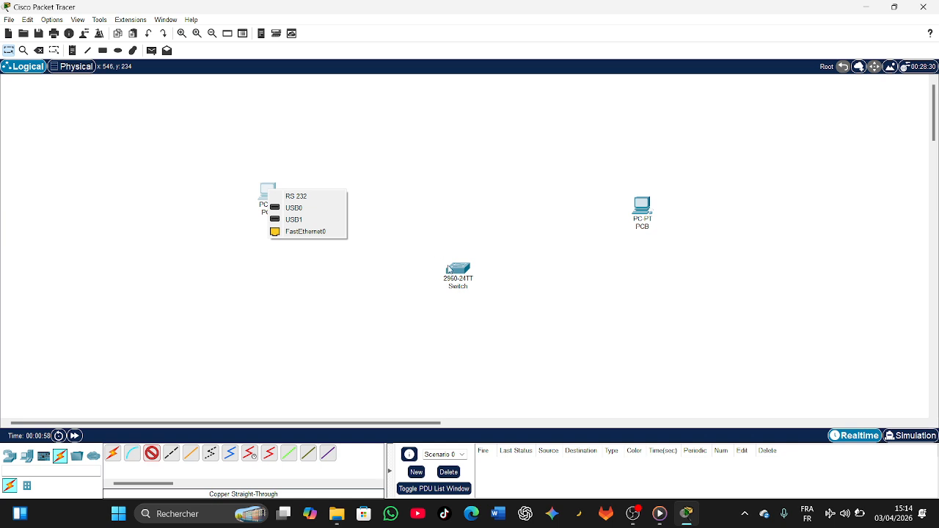
click(325, 234)
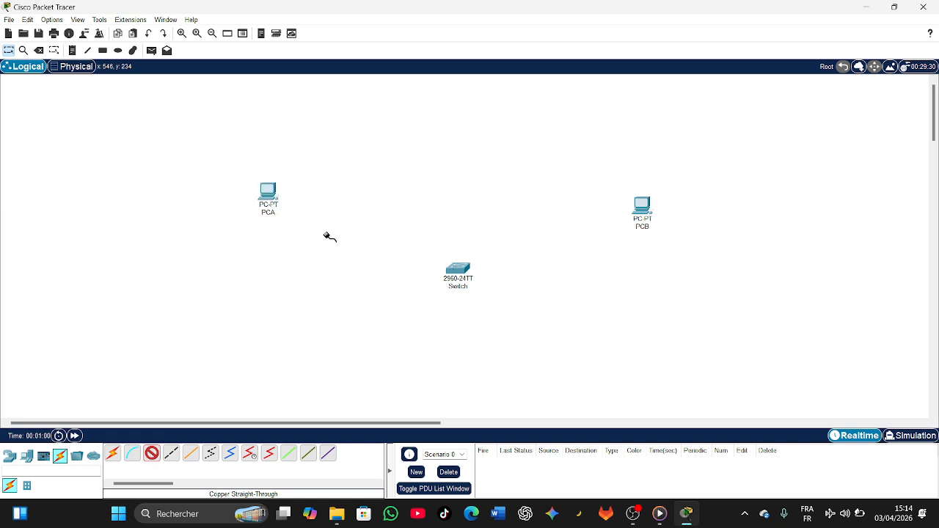
click(456, 272)
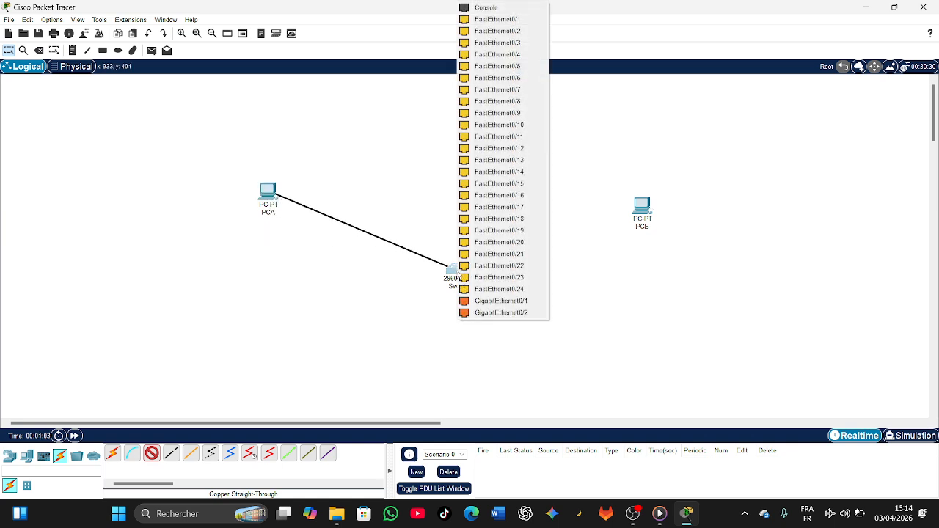
click(516, 19)
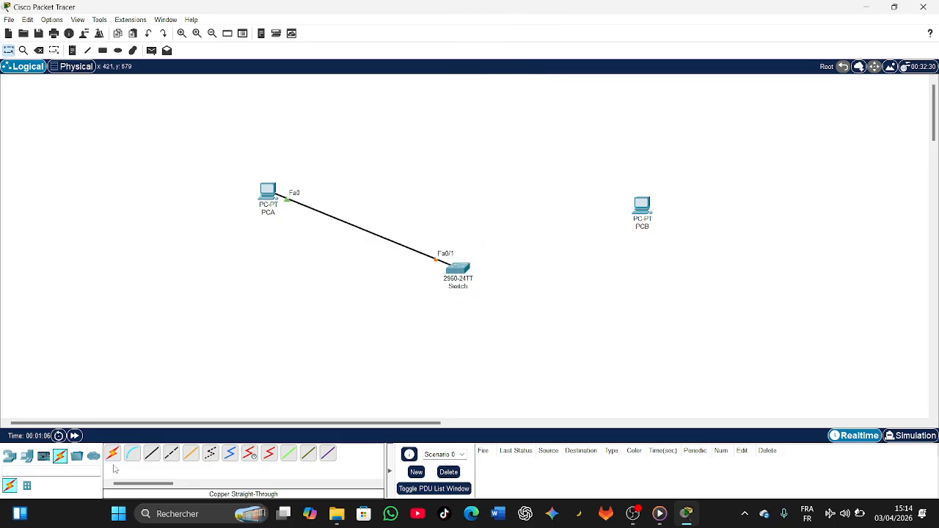
- Connect PCB's FastEthernet0 port to the switch's FastEthernet0/2 port with a copper straight-through cable
click(152, 454)
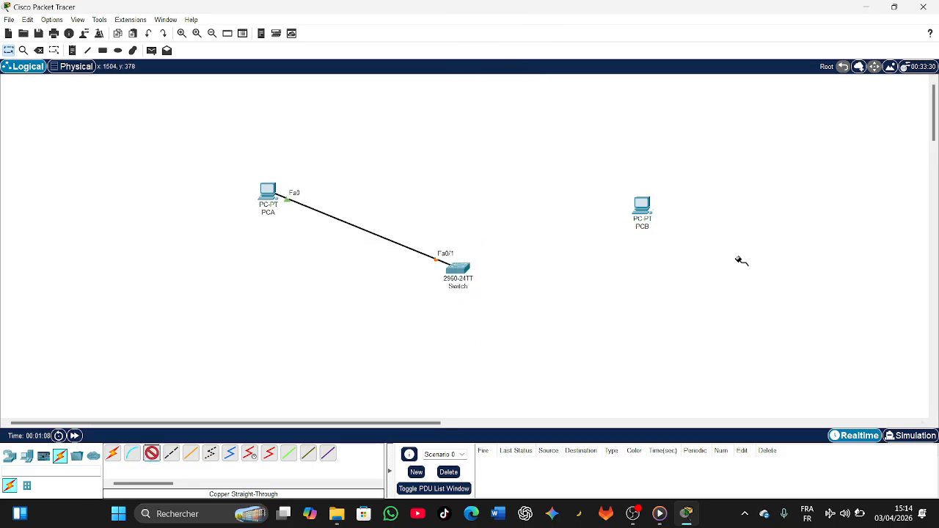
click(644, 207)
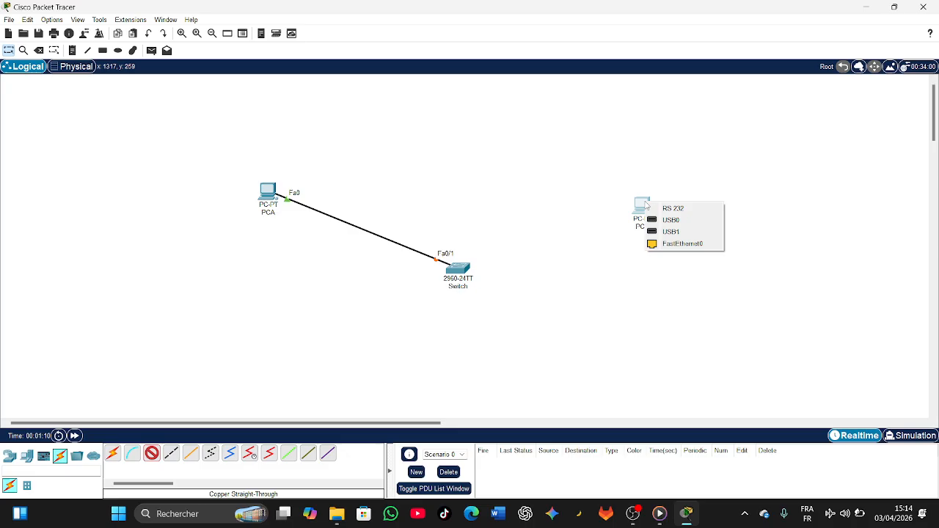
click(664, 244)
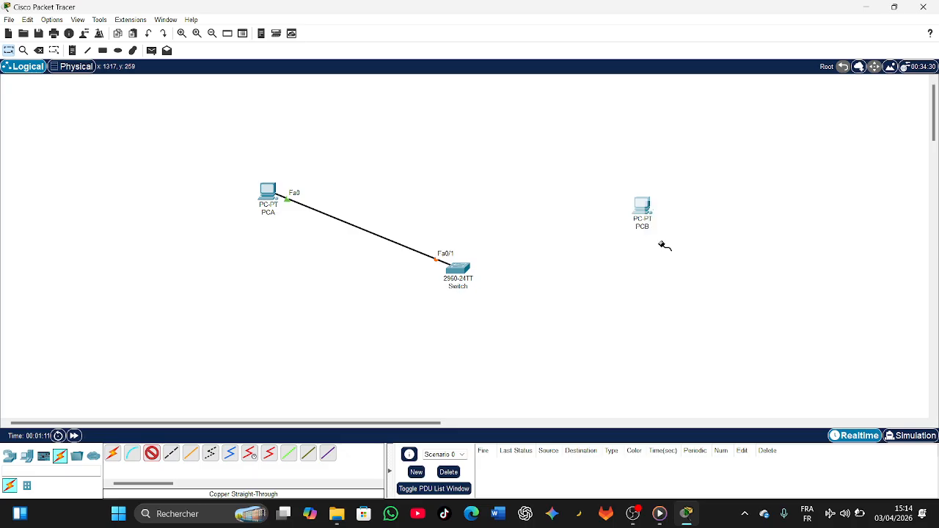
click(457, 271)
click(503, 19)
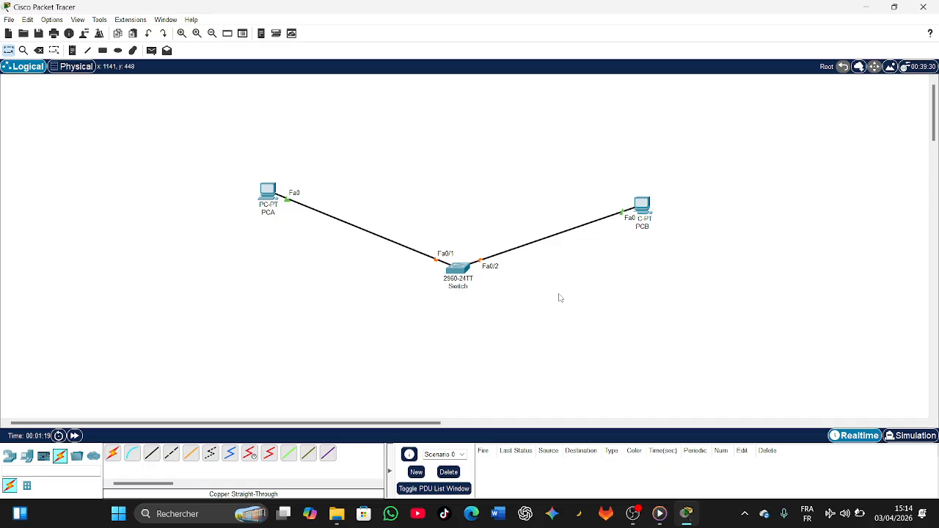
- Configure PCA with the static IPv4 address 192.168.1.1 and subnet mask 255.255.255.0, and close its window
click(268, 192)
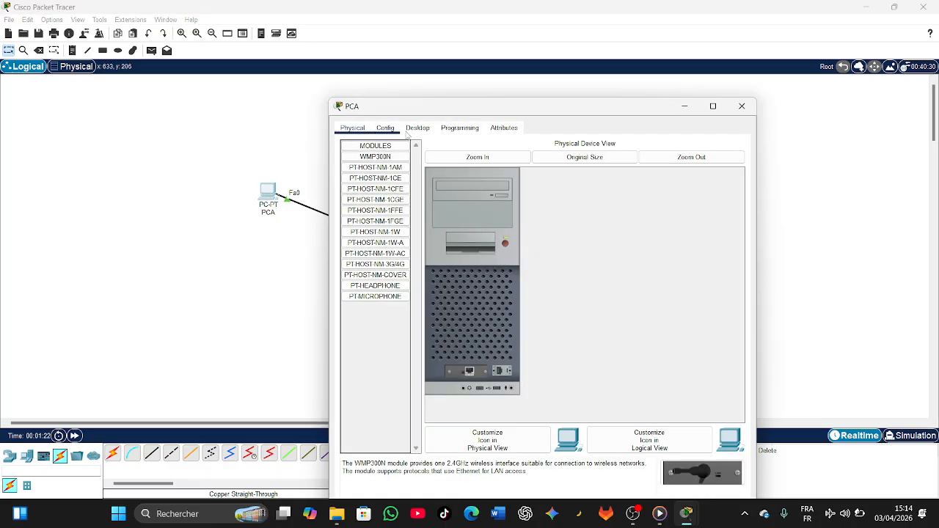
click(422, 128)
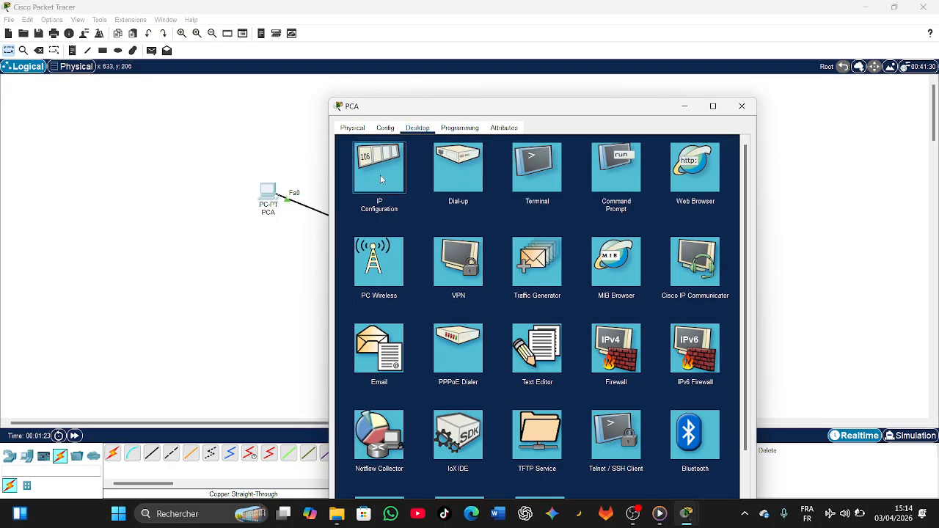
click(380, 178)
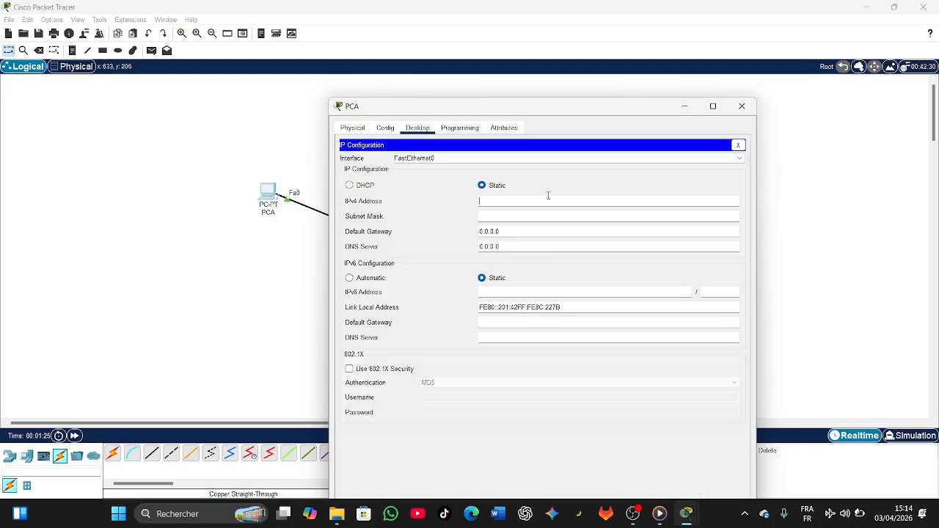
text(192.4)
text(68.1.1)
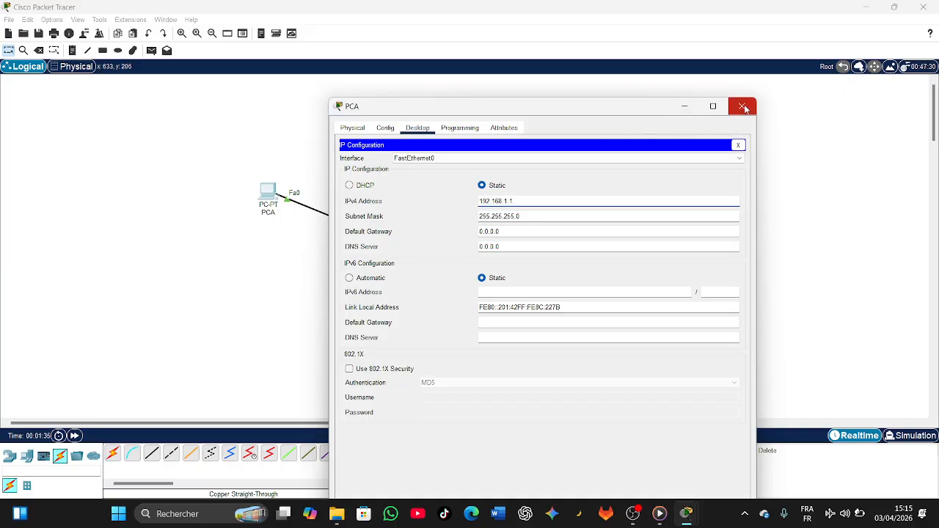
click(743, 108)
- Configure PCB with the static IPv4 address 192.168.1.2 and the default subnet mask, and close its window
click(644, 208)
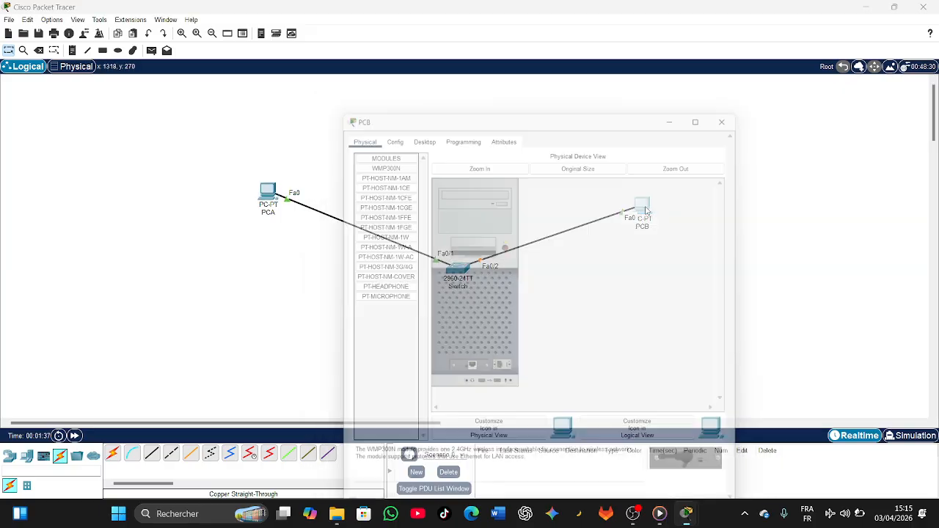
click(426, 95)
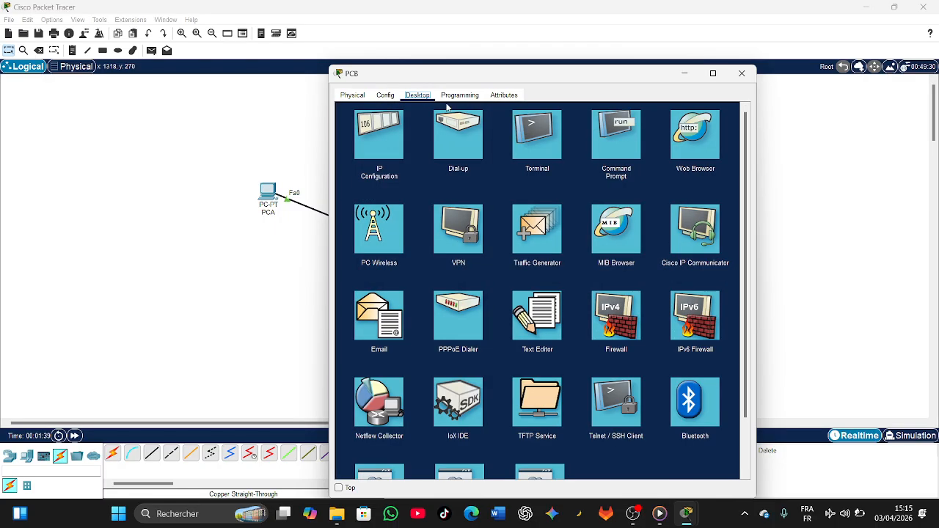
click(387, 126)
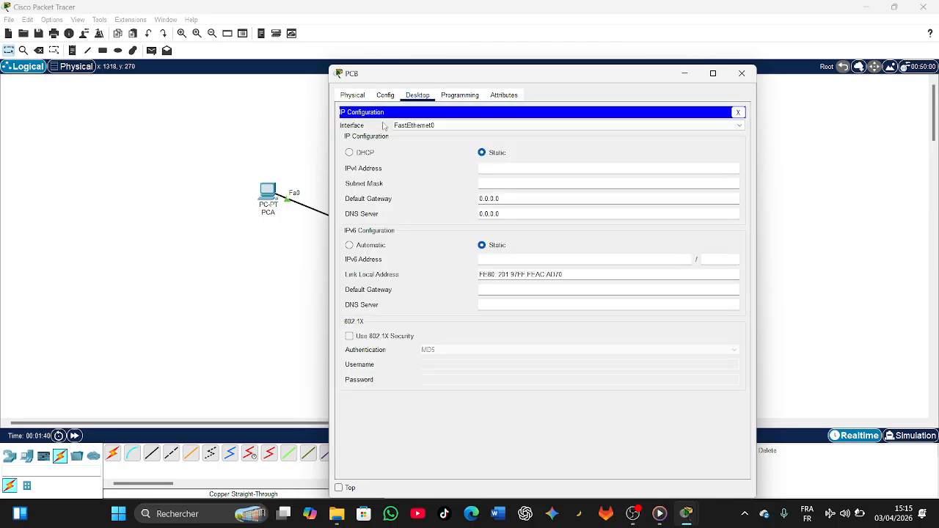
click(498, 168)
text(192.168.1.2)
key(Tab)
click(738, 74)
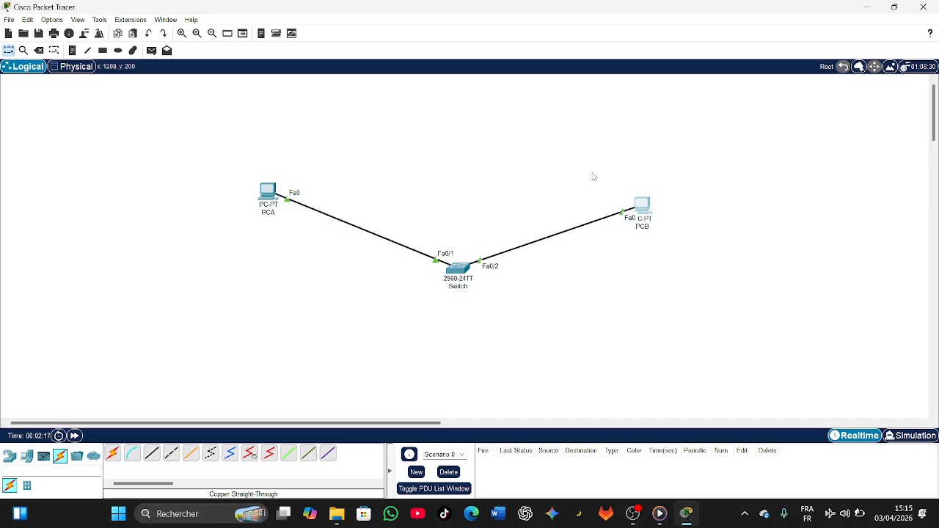
- Ping 192.168.1.2 from PCA's command prompt to test the connection to PCB, and close PCA's window
click(268, 206)
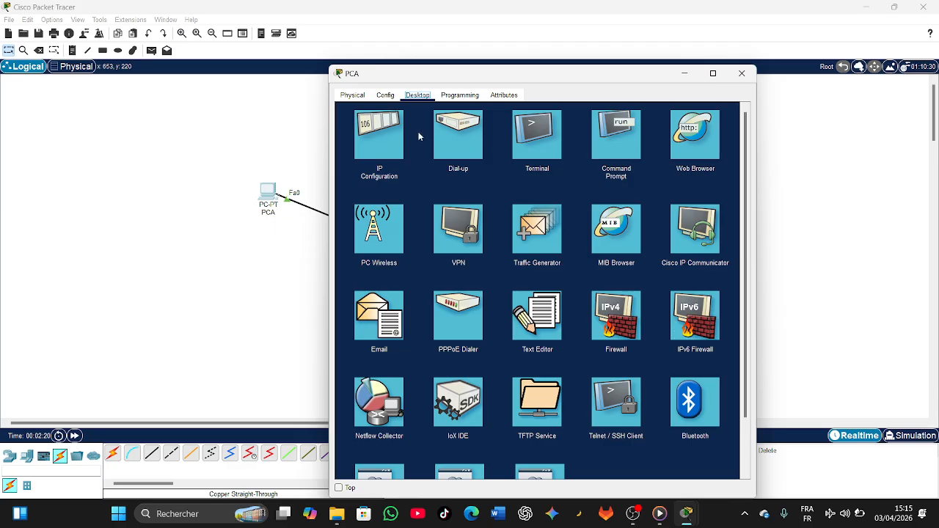
click(635, 152)
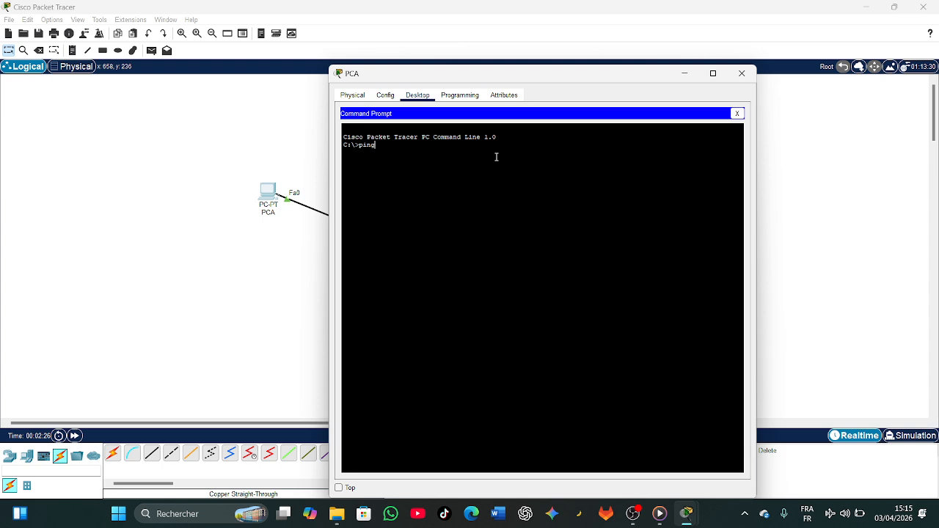
text(ping 192.168.1.2)
key(Return)
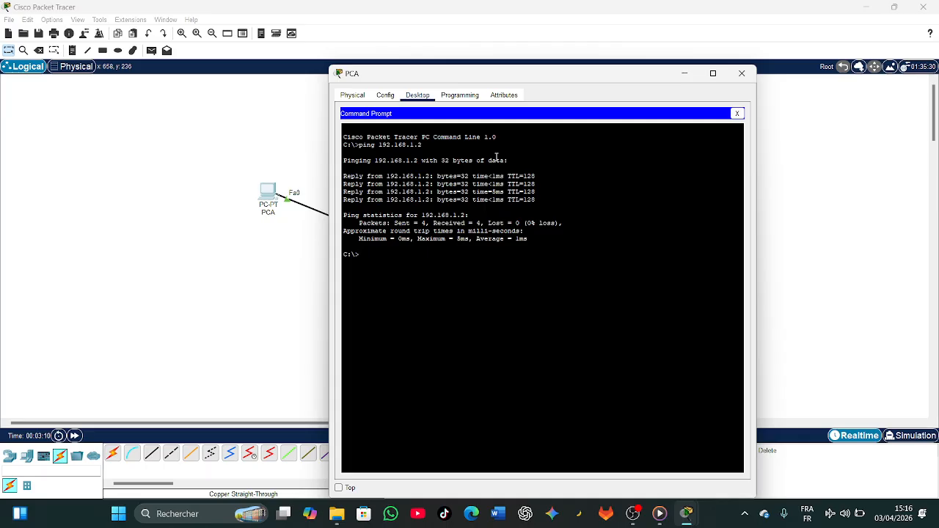
click(695, 75)
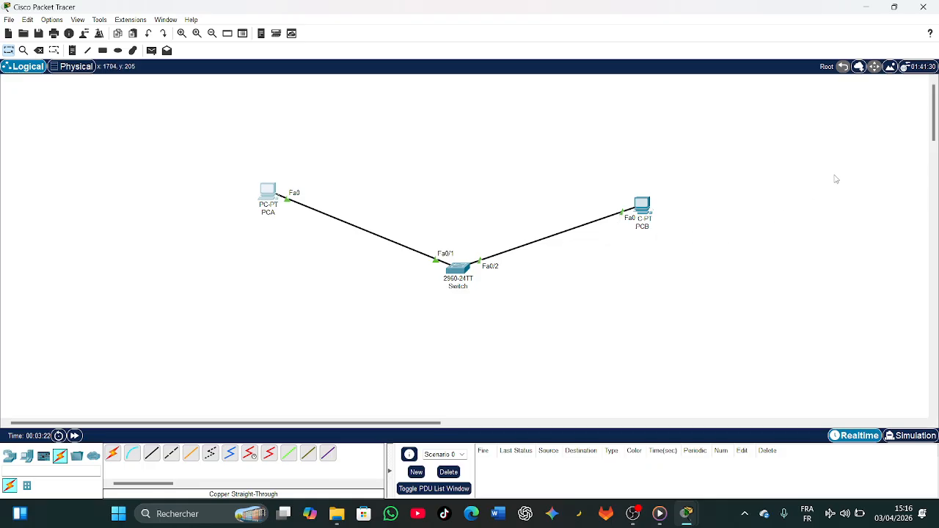
- Enter global configuration mode in the switch's command line and set its hostname to SW-MAINTENANCE
click(460, 269)
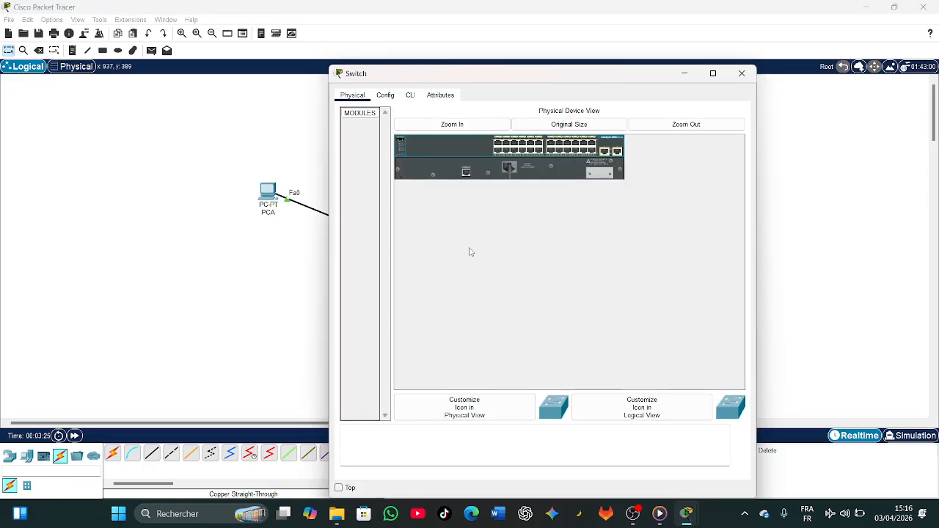
click(411, 95)
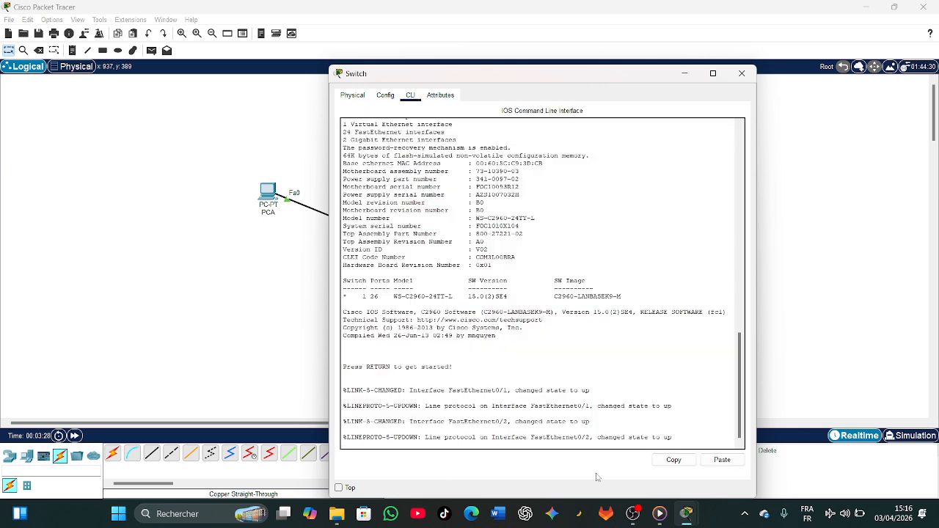
key(Return)
text(en)
key(Return)
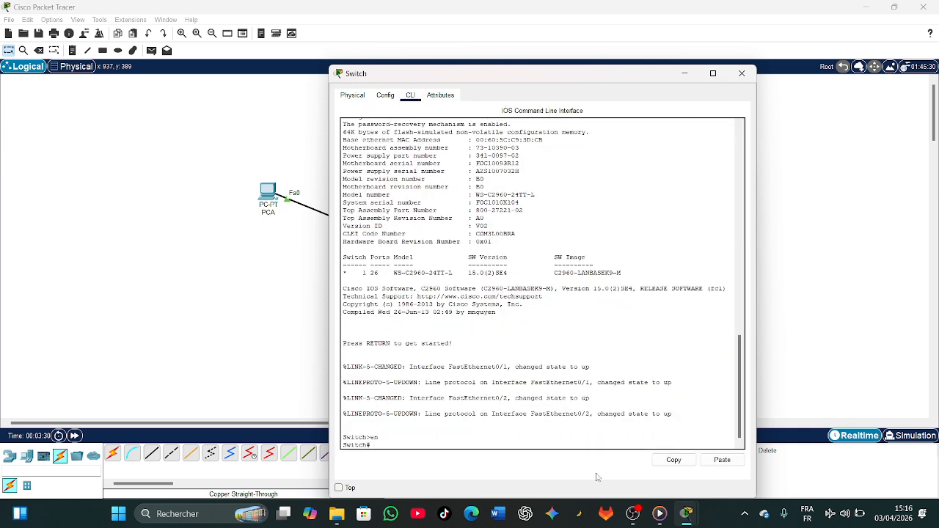
text(conf t)
key(Return)
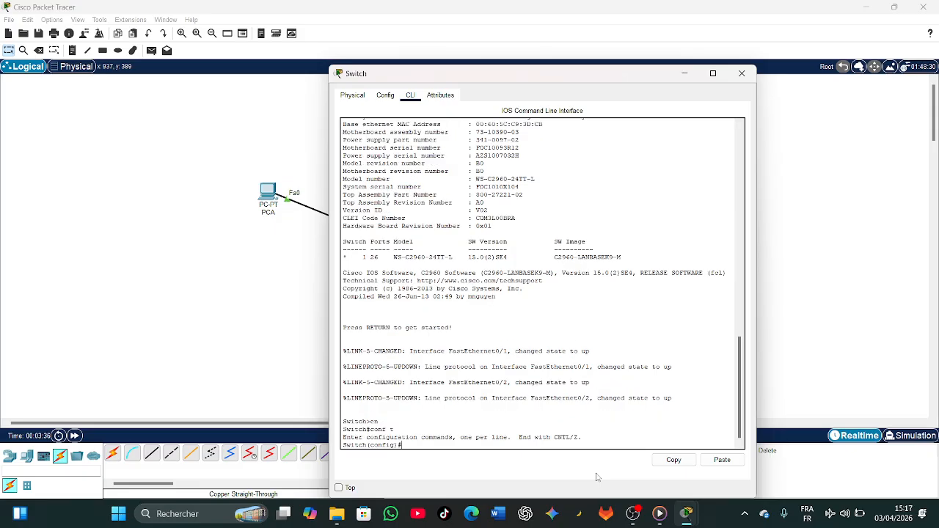
text(hostname)
text(SW-MAINTENANCE)
key(Return)
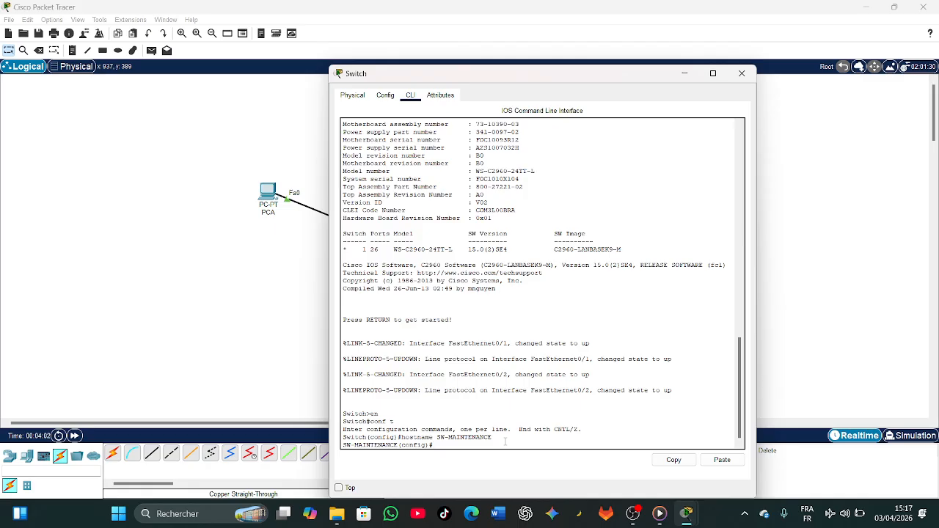
- Assign the switch's VLAN 1 interface the IP address 192.168.1.254 with subnet mask 255.255.255.0
text(interface vlan 1)
key(Return)
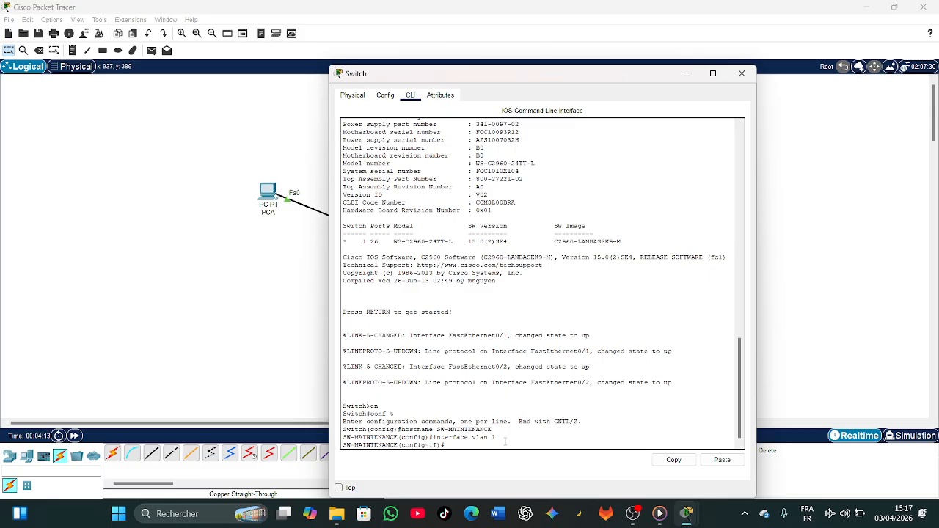
text(ip address 192.168)
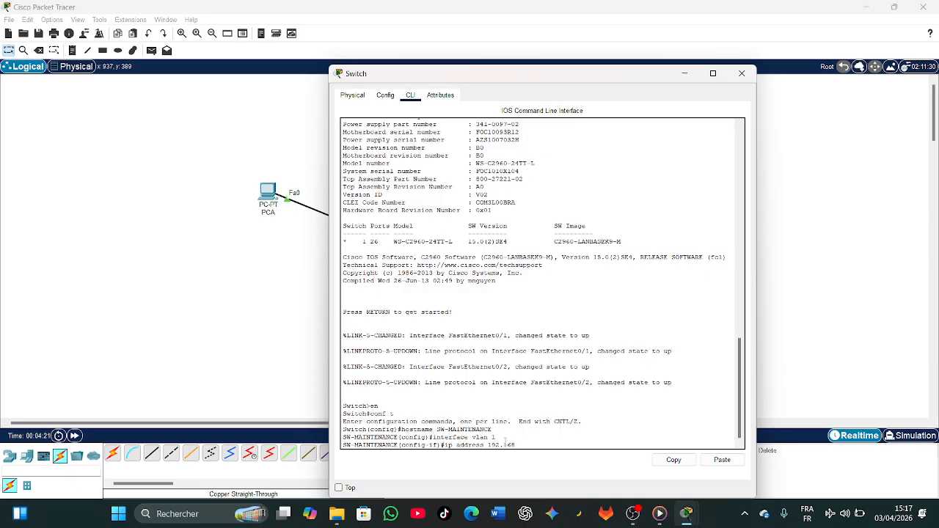
text(.1)
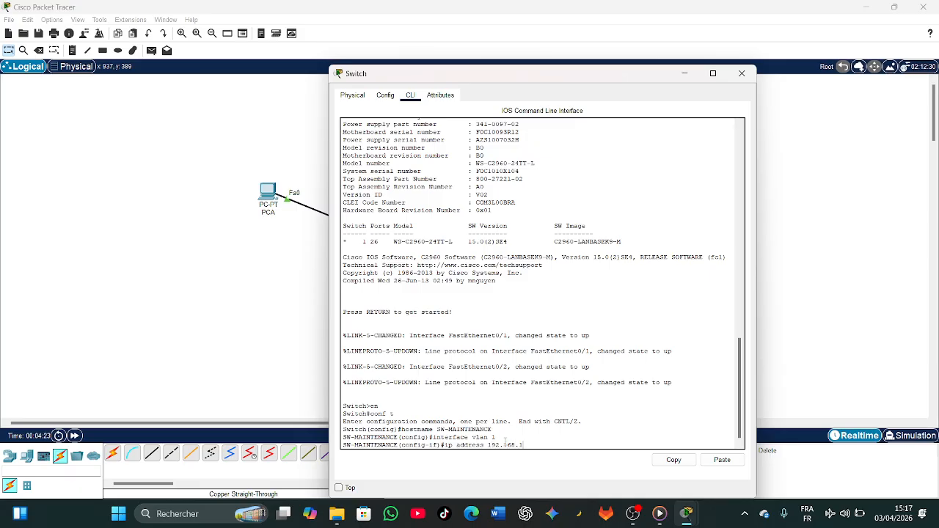
text(.254)
key(Return)
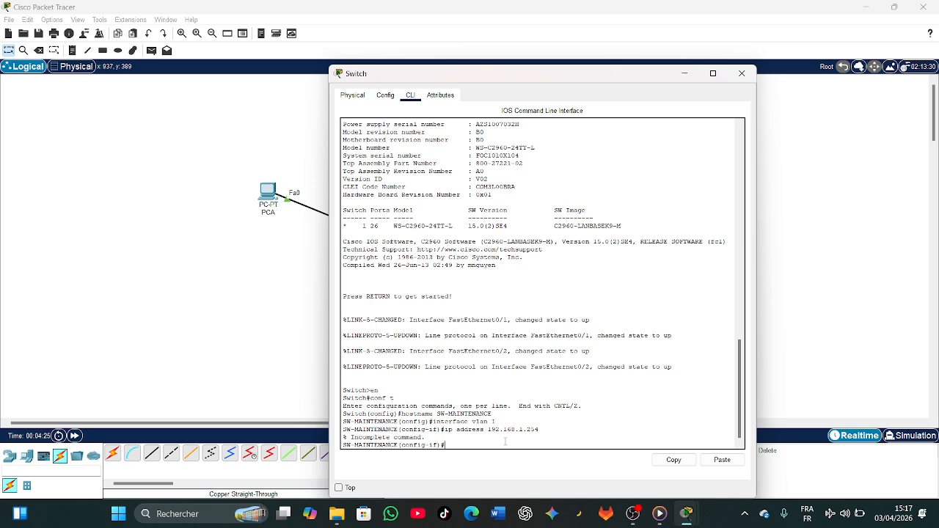
key(Up)
text(55)
key(BackSpace)
text(.255.255.0)
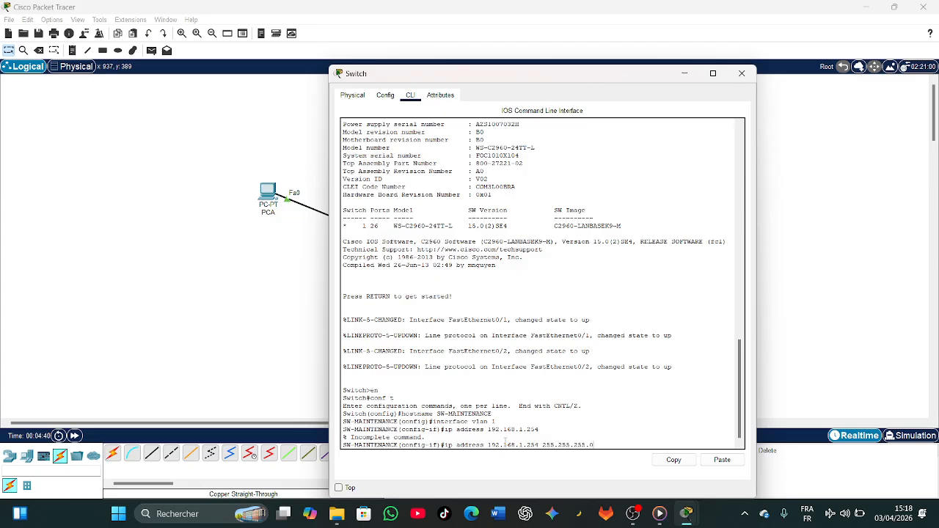
key(Return)
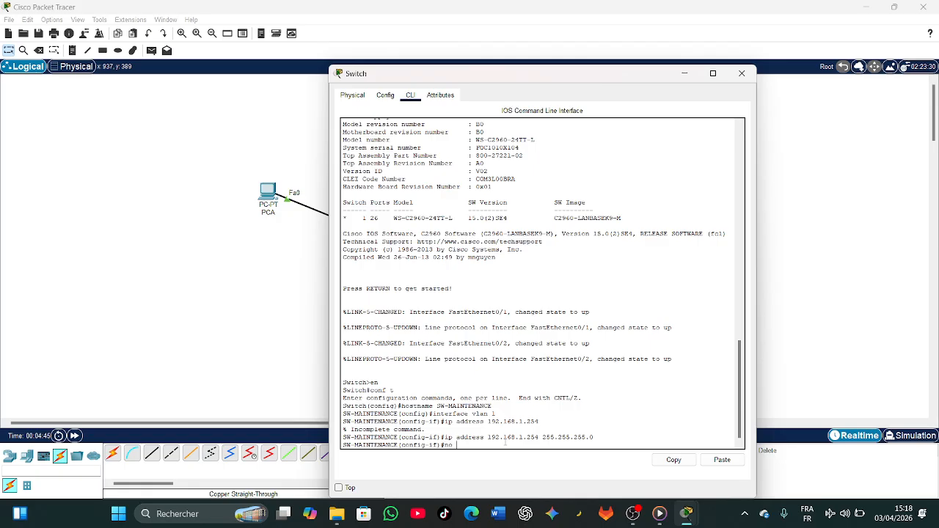
- Enable the VLAN 1 interface on the switch with the no shutdown command
text(no shutdown)
text(n)
key(Return)
key(Return)
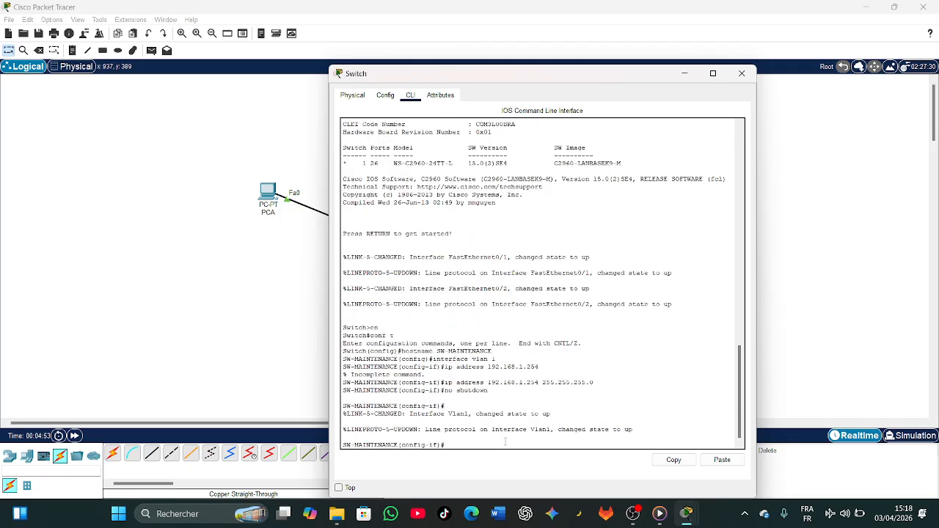
- Return to global configuration mode and define a read-only (RO) SNMP community named public
text(exit)
key(Return)
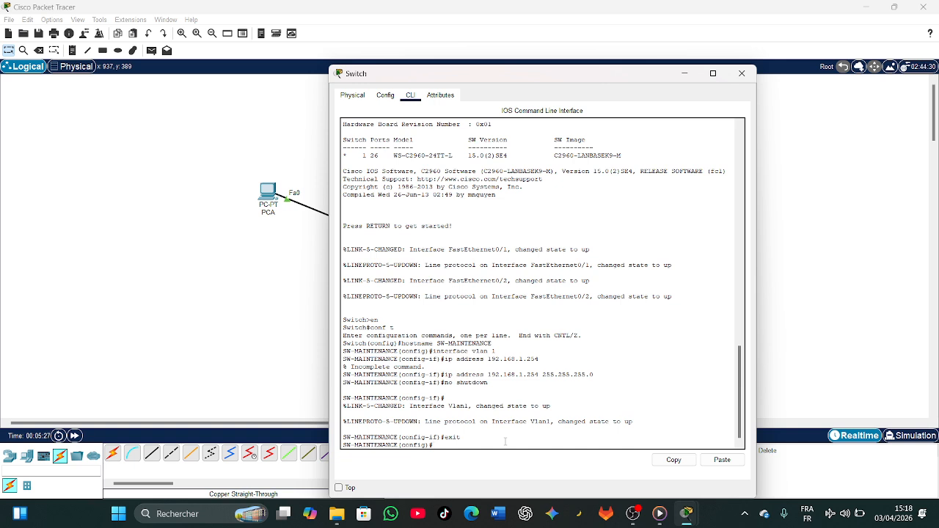
text(anmp-server community public RO)
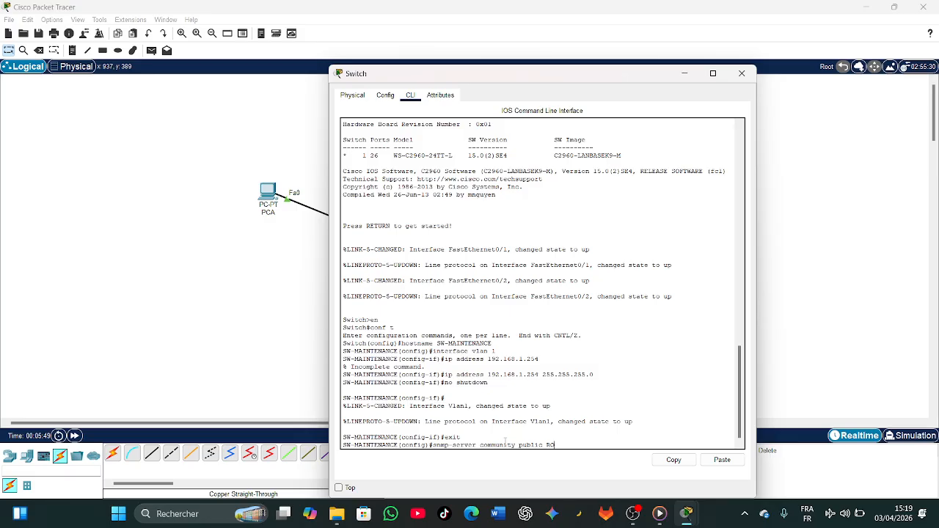
key(Return)
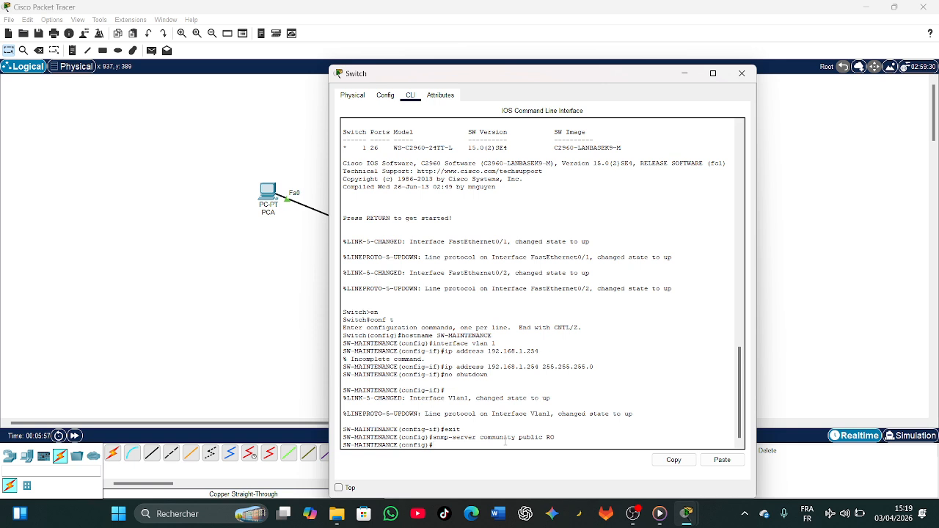
- Try to enable SNMP traps on the switch with snmp enable traps, and with the corrected command snmp-server enable traps
text(snmp cnable traps)
key(Return)
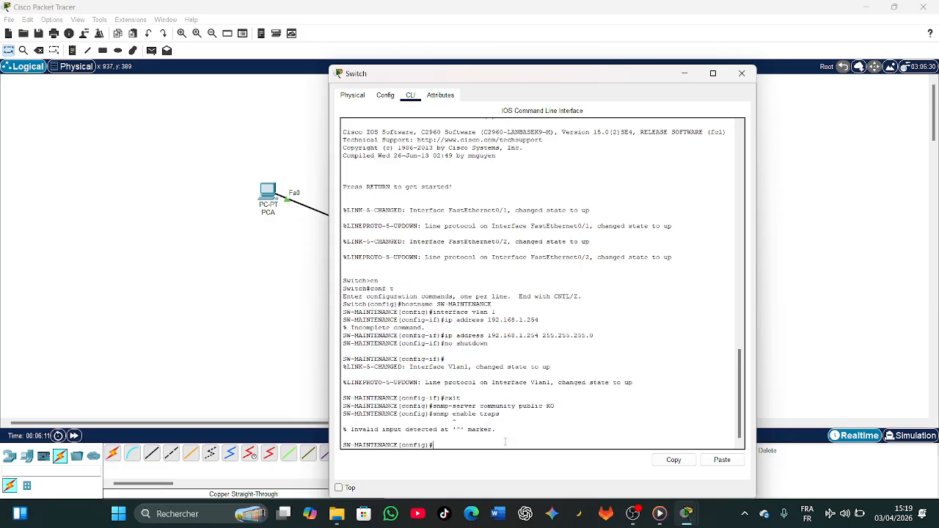
key(Return)
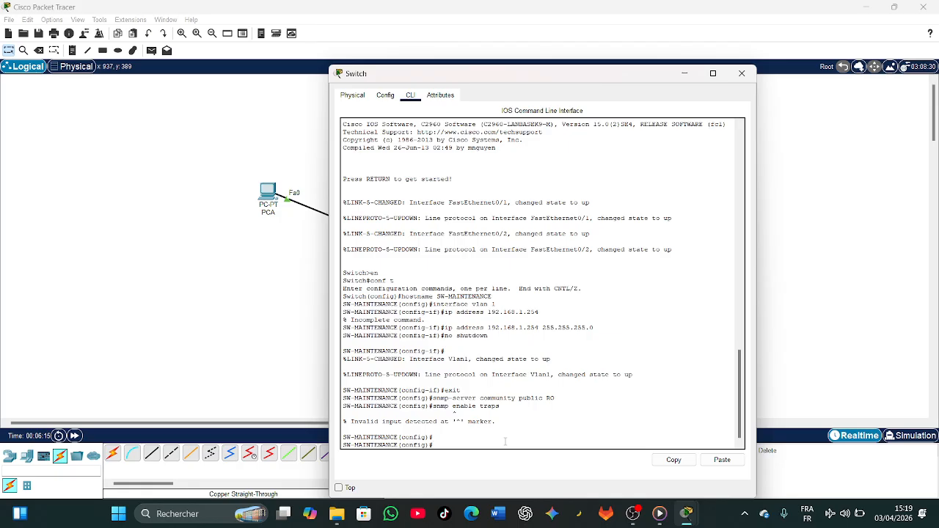
key(Up)
text(-ser)
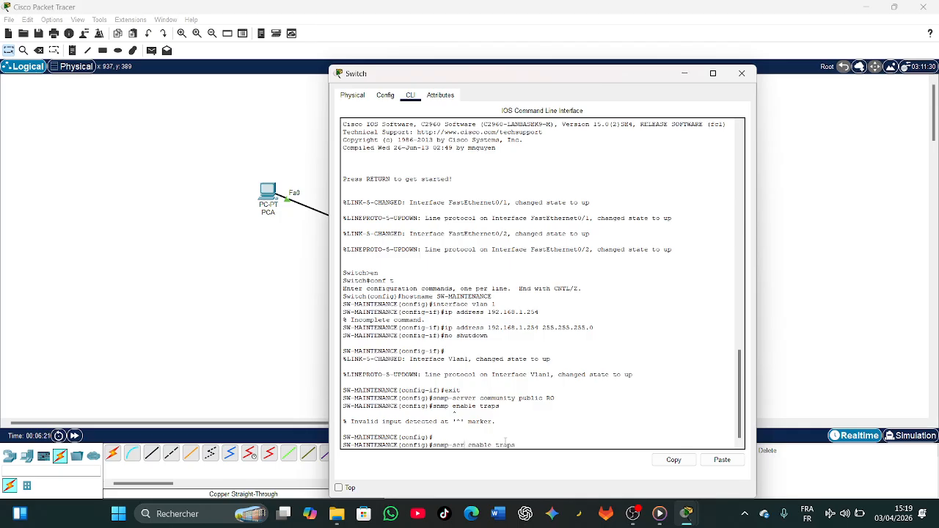
text(ver)
key(Return)
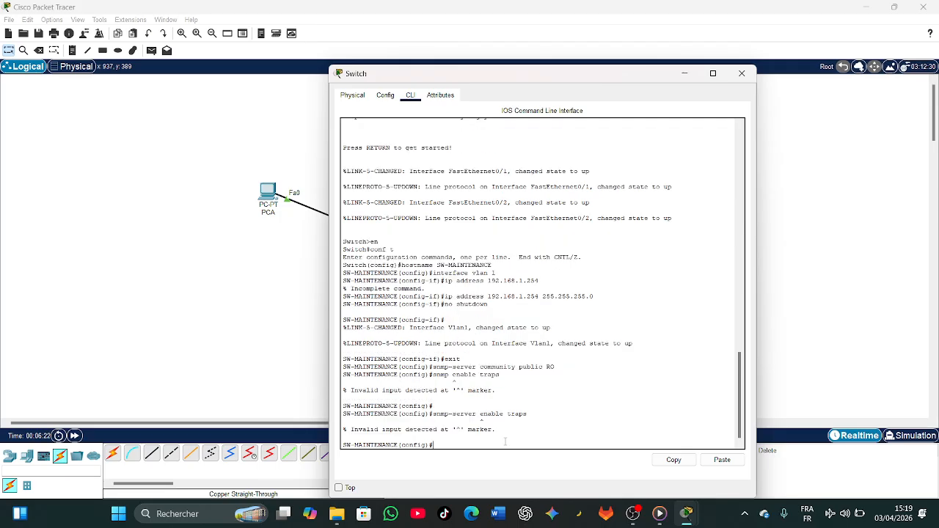
- Retry the snmp-server enable traps command, first from the command history and again as a newly entered line
key(Up)
key(Up)
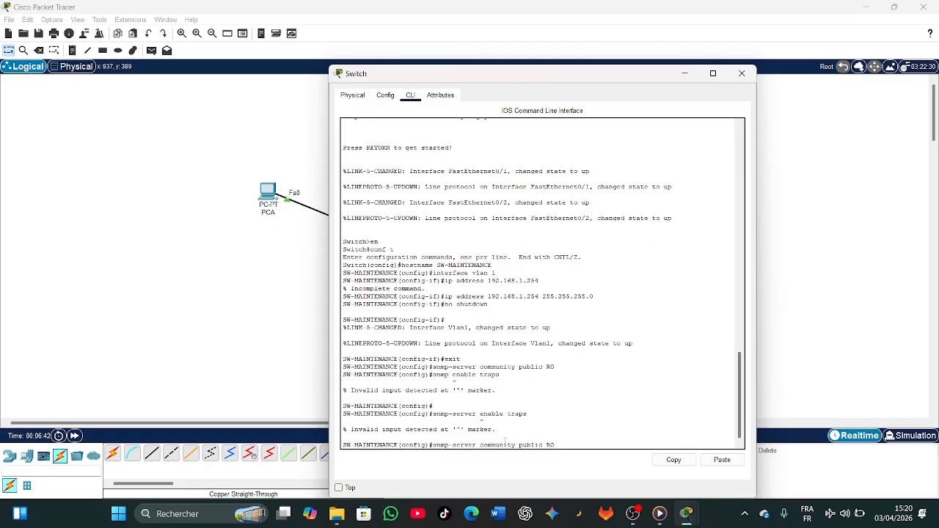
key(Down)
key(Return)
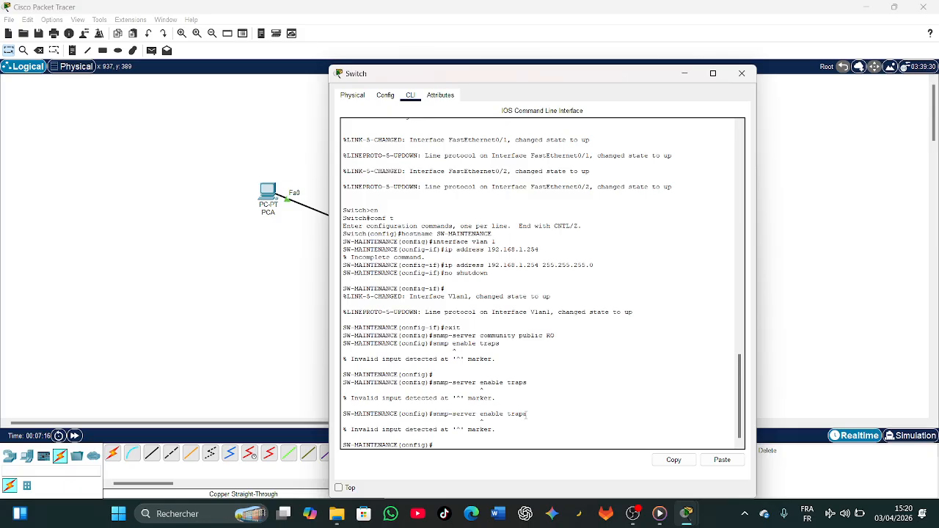
text(nmp)
text( cnable tra)
text(p)
text(-server)
key(Return)
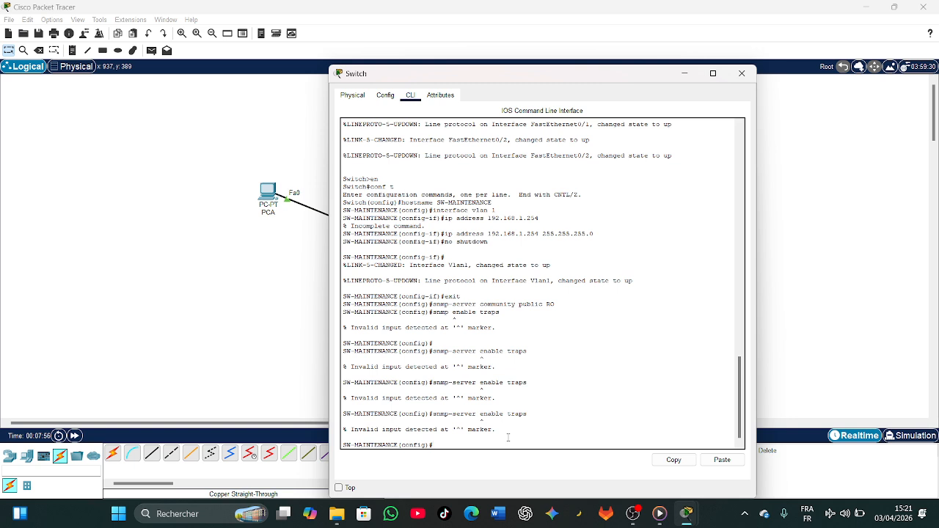
- Shut down the switch's FastEthernet0/2 interface to simulate a failure of the link to PCB
text(int f0/2)
key(Return)
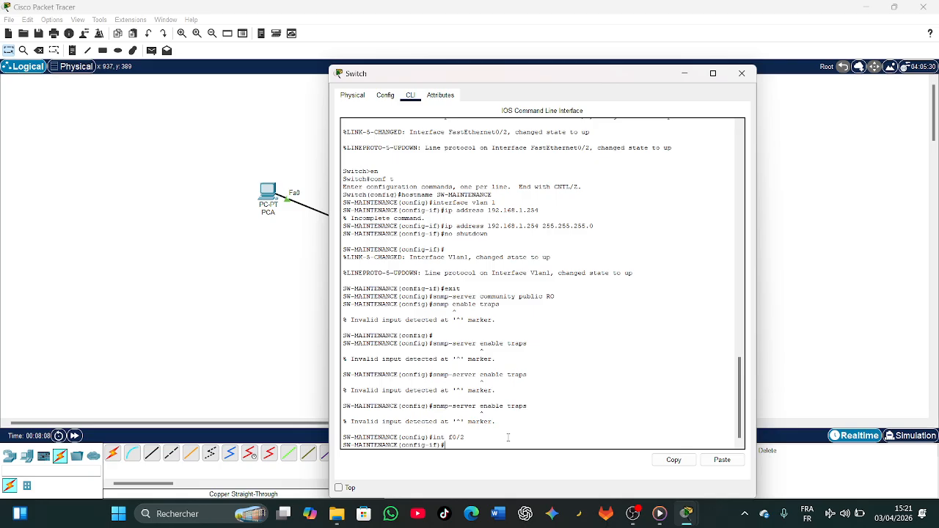
text(shutdown)
key(Return)
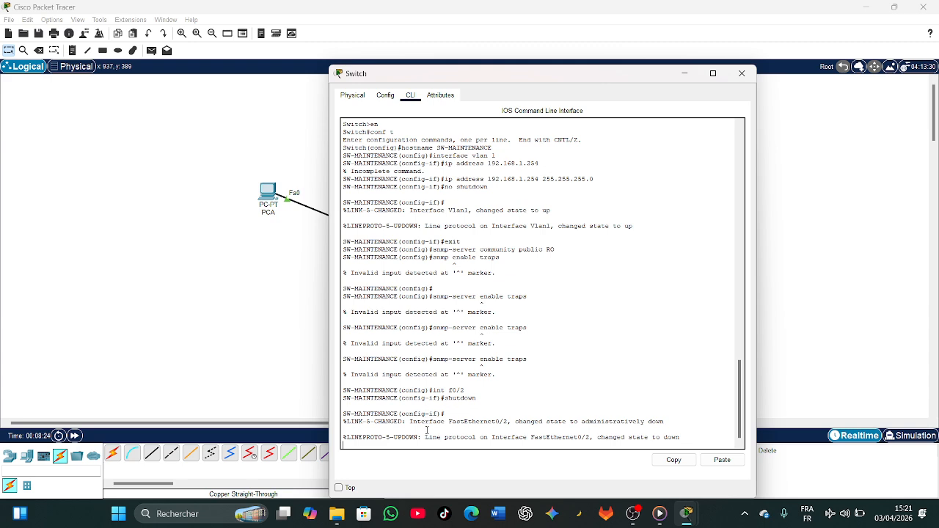
key(Return)
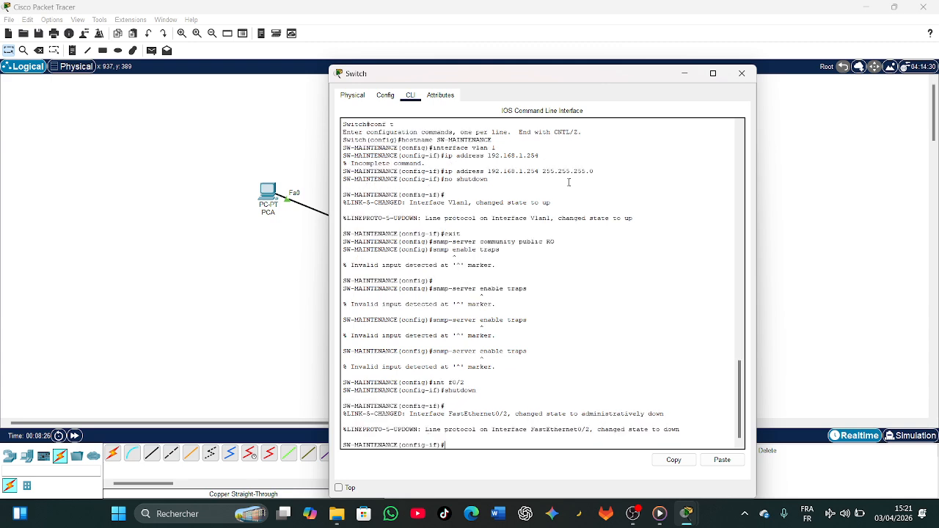
- Move the switch window out of the way and minimize it to inspect the link states in the topology
click(684, 74)
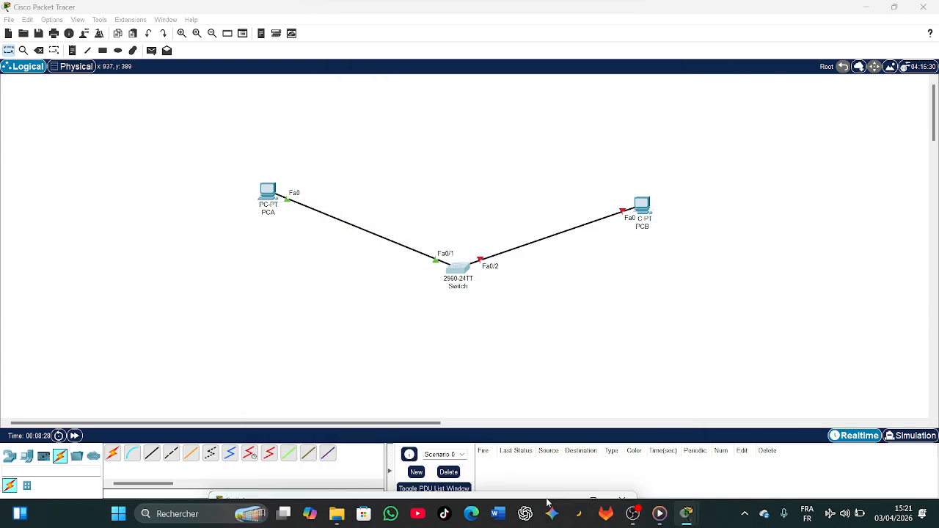
drag(547, 503, 587, 434)
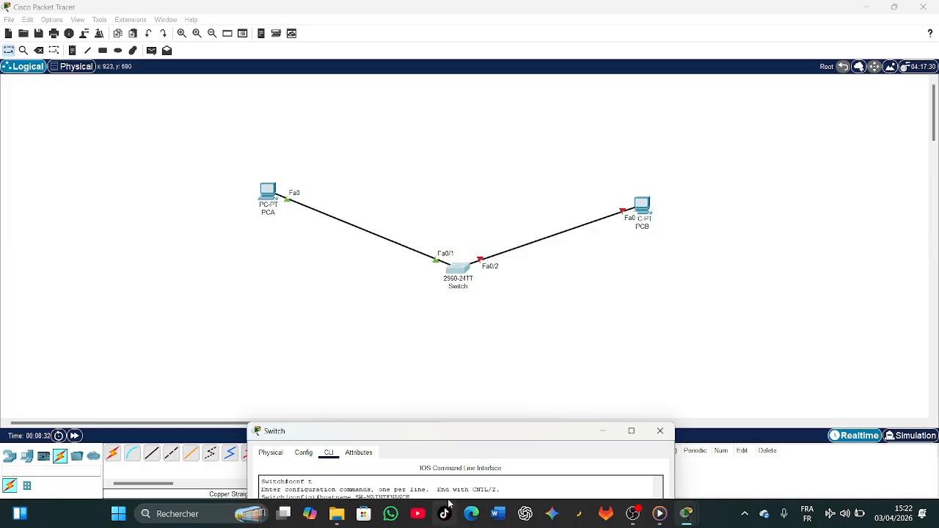
drag(499, 430, 489, 57)
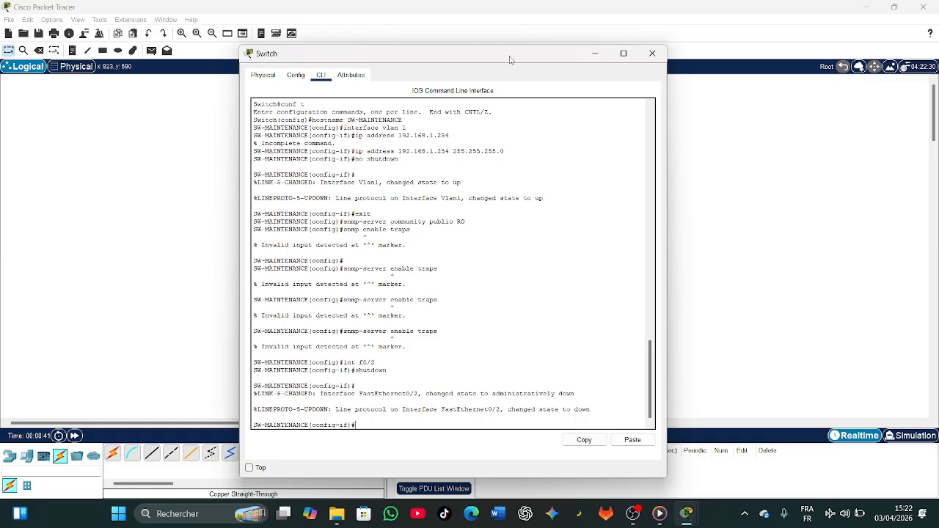
drag(509, 58, 523, 21)
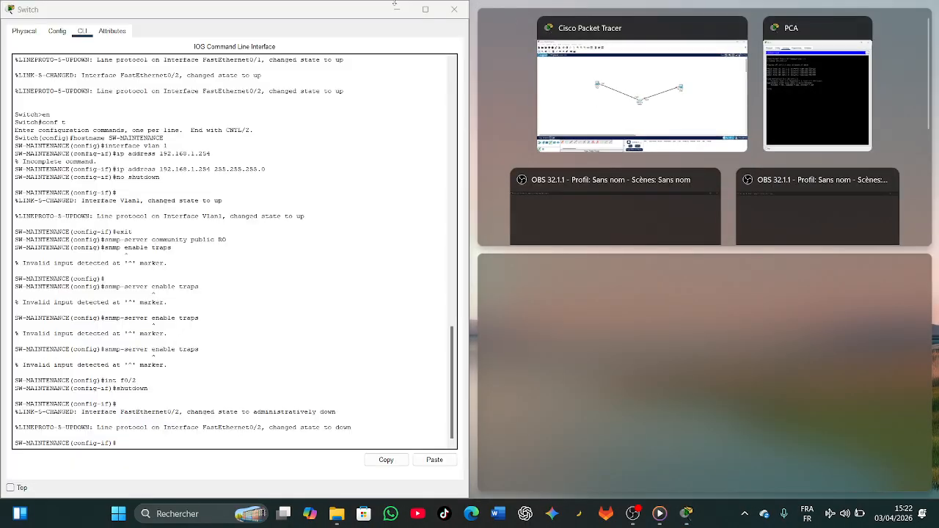
drag(349, 9, 499, 64)
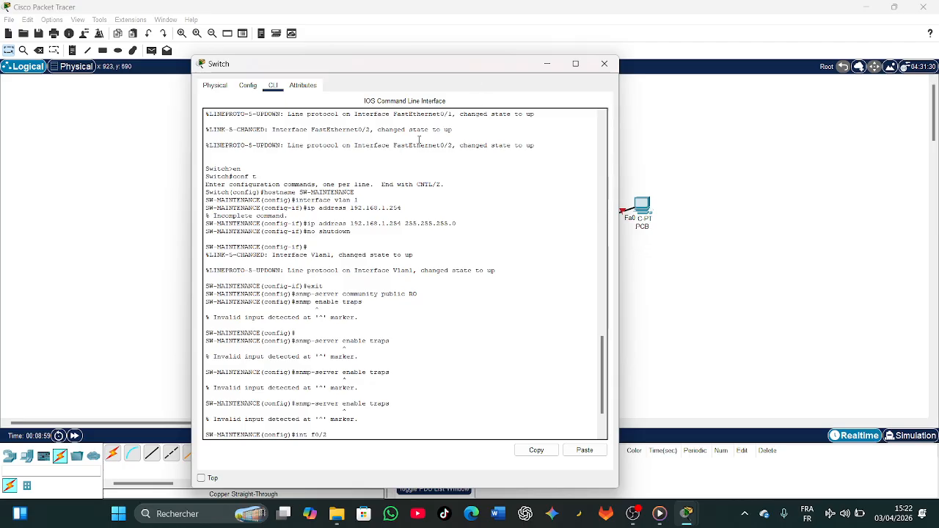
click(549, 64)
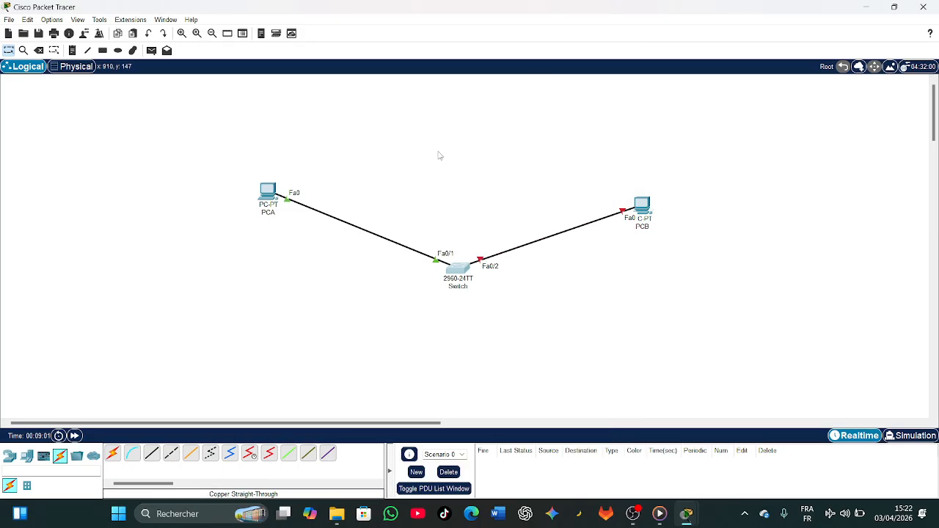
- Close PCA's Command Prompt, open its MIB Browser and set the target address to 192.168.1.254
click(270, 196)
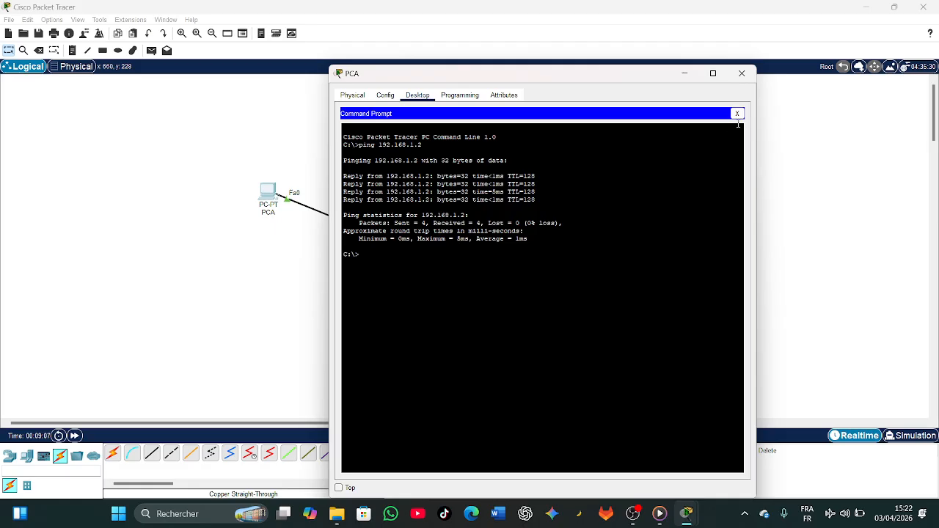
click(737, 114)
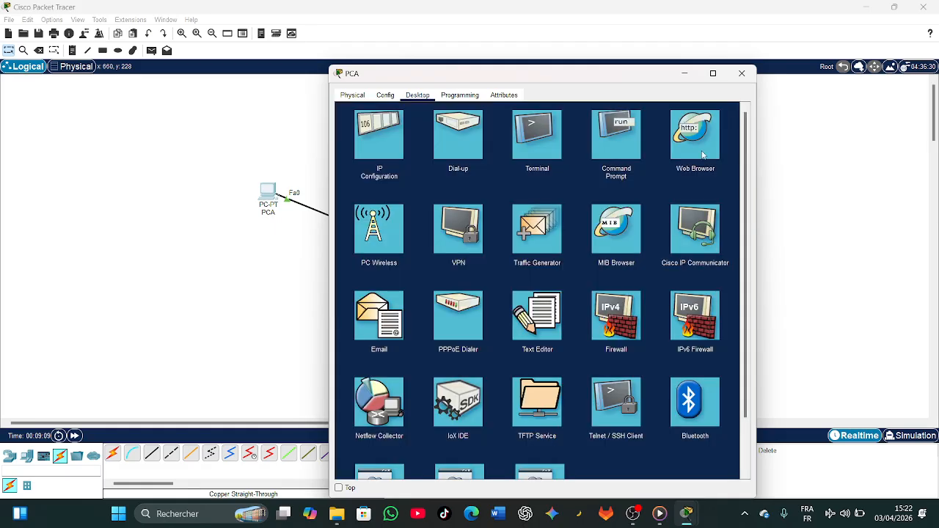
click(622, 254)
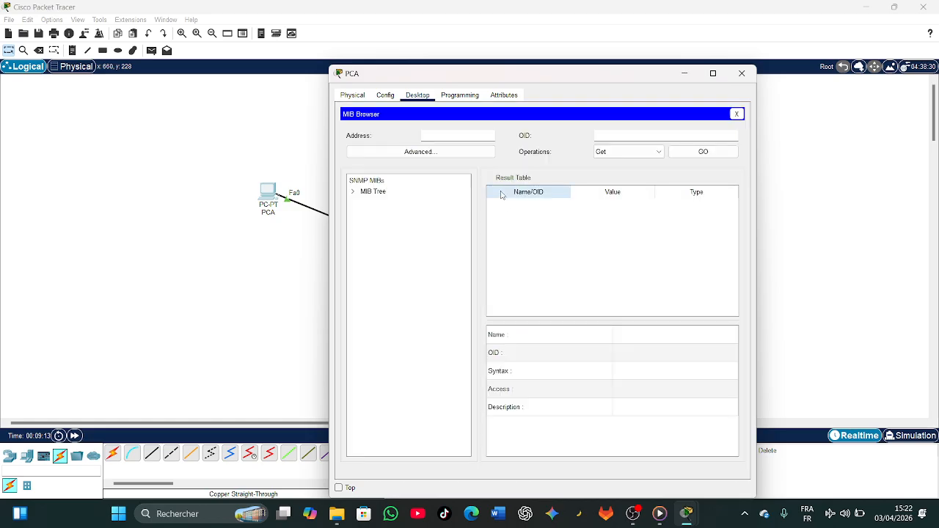
click(460, 134)
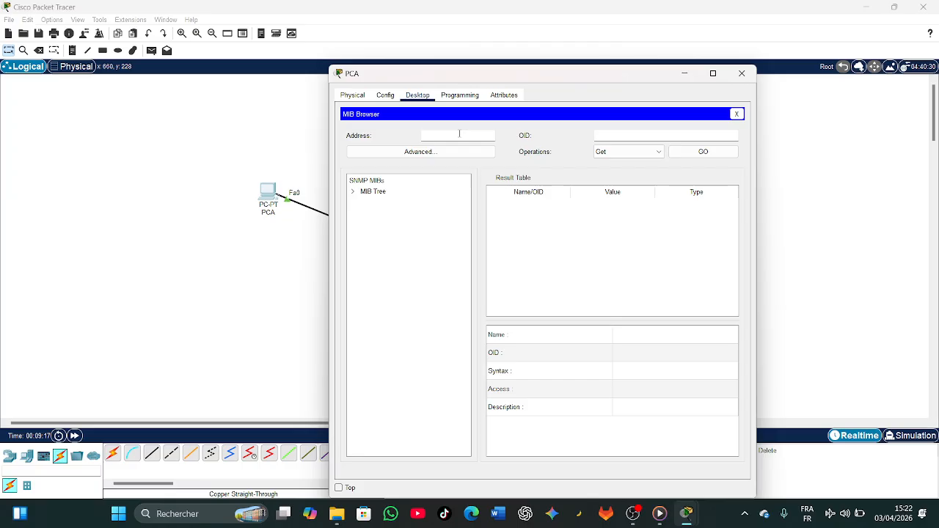
text(192.168.1.254)
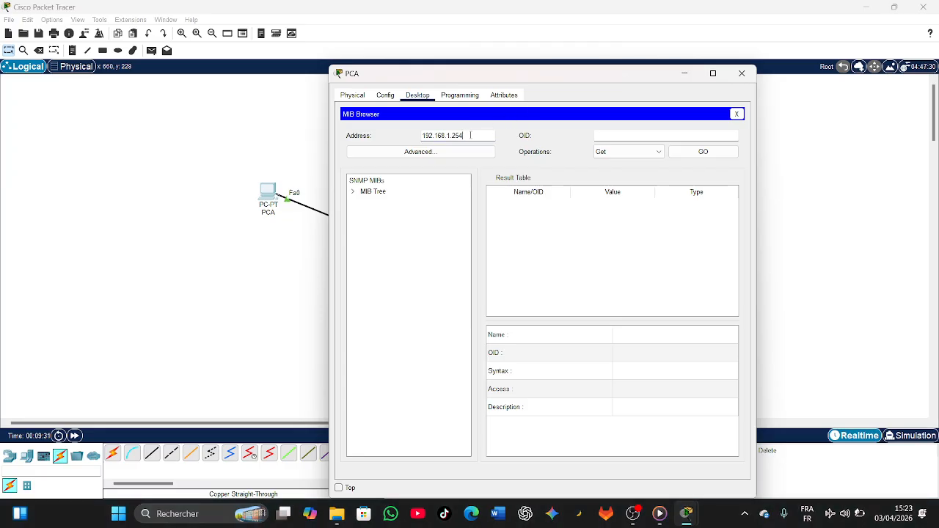
- Enter the SNMP read community string in the MIB Browser's advanced settings, keeping port 161 and SNMP version v1
click(470, 151)
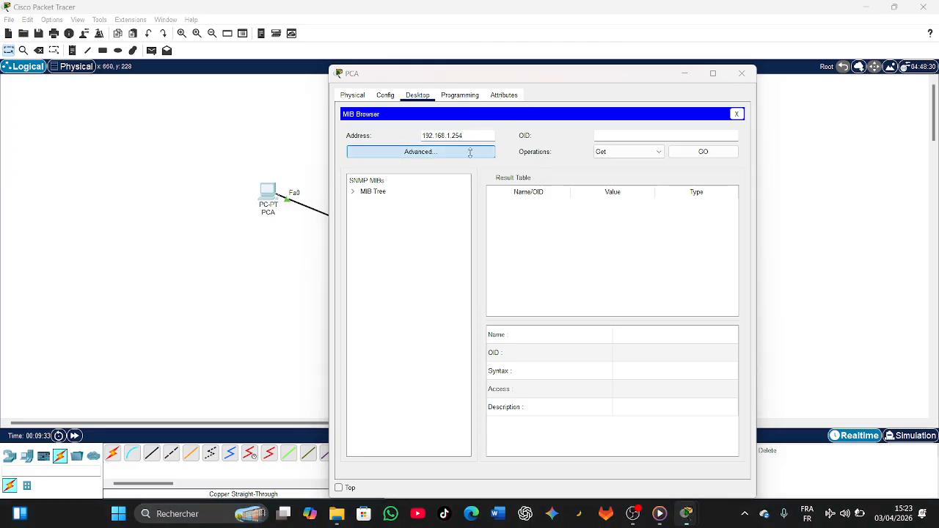
click(456, 212)
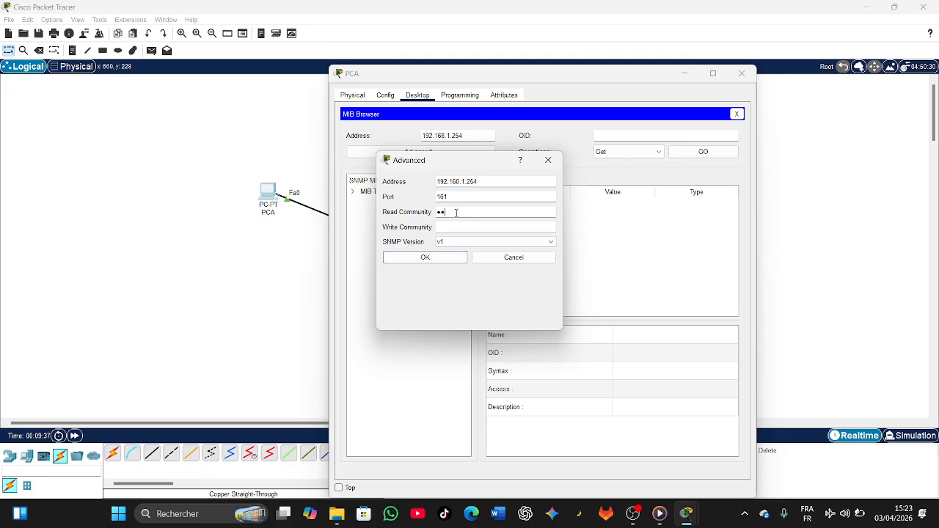
click(457, 260)
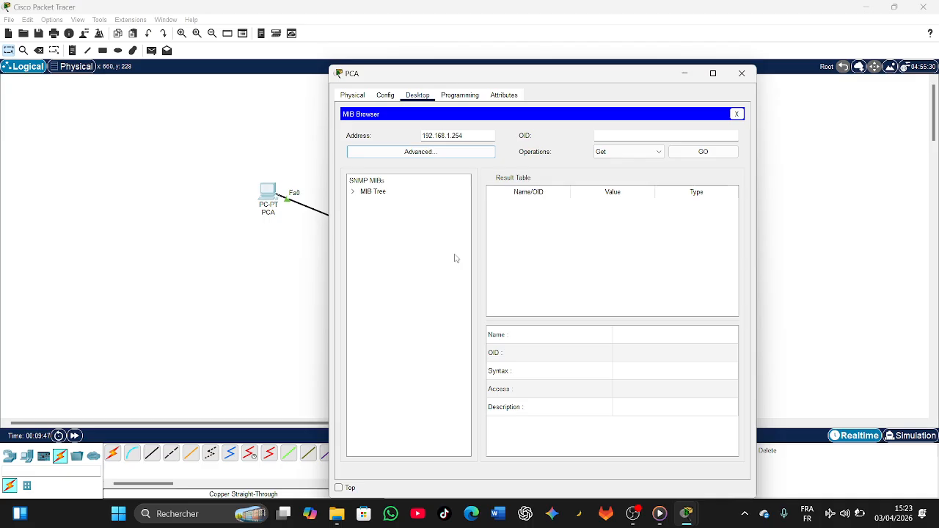
- Expand the MIB tree under router_std MIBs through .iso, .org, .dod, .internet and .mgmt to .mib-2
click(353, 192)
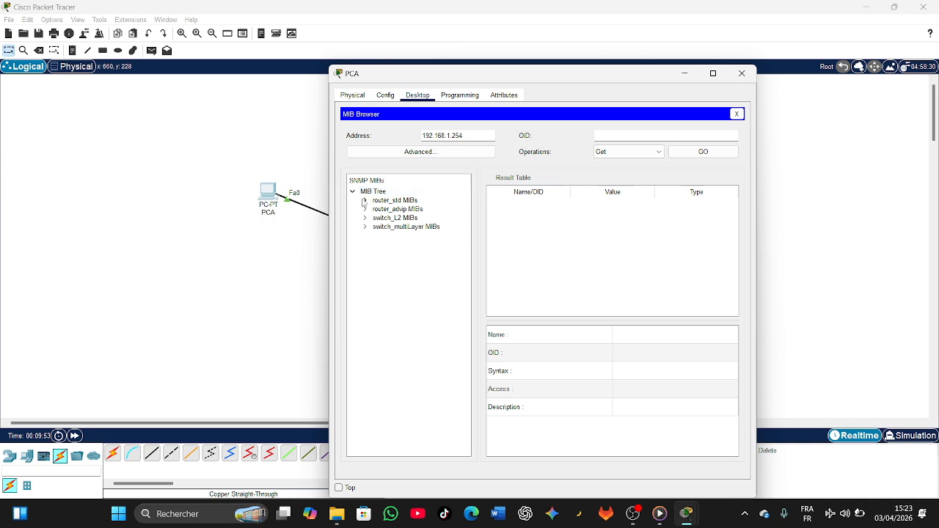
click(365, 200)
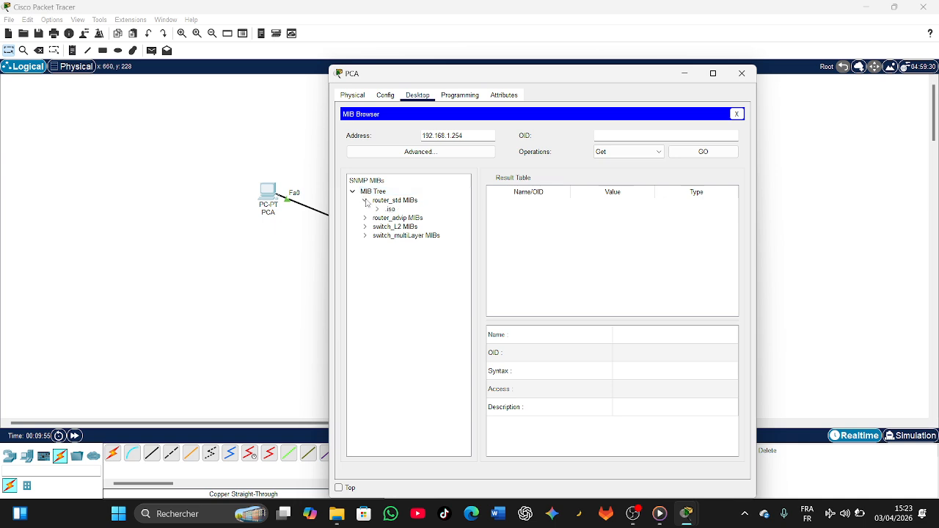
click(377, 210)
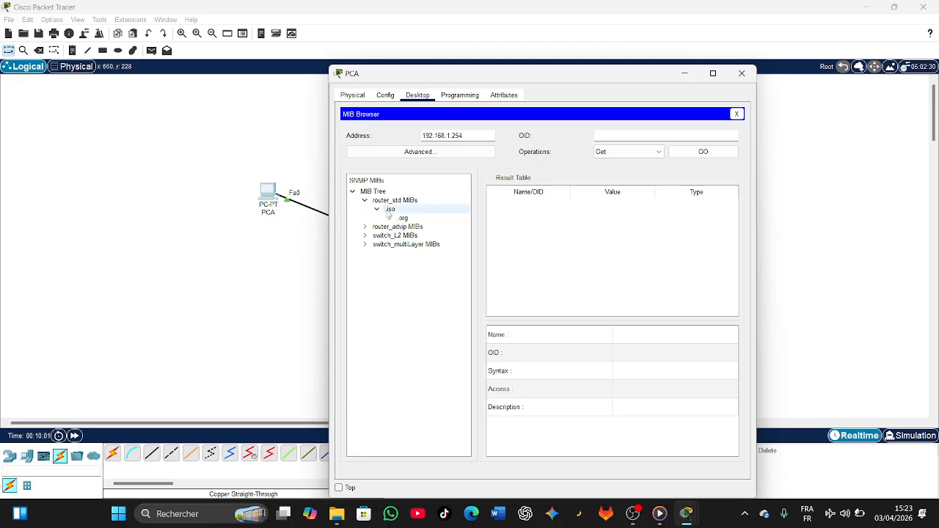
click(390, 218)
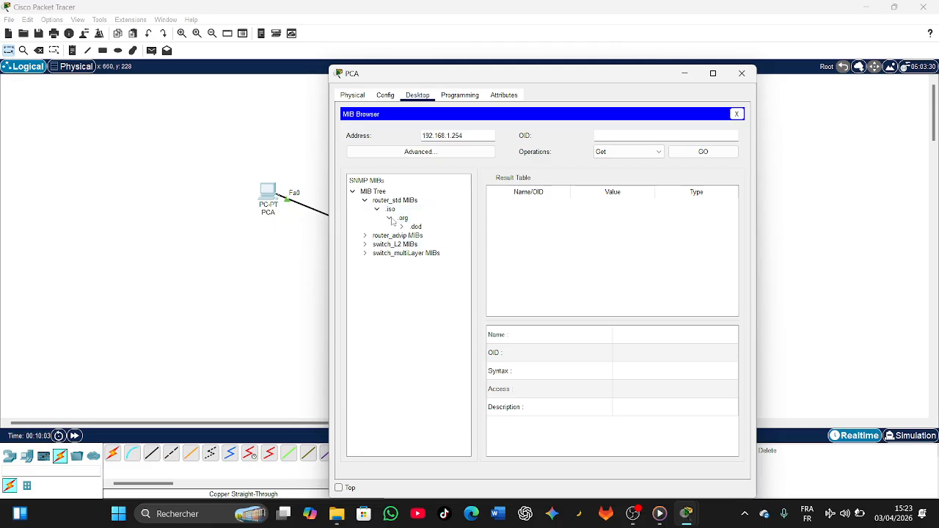
click(402, 226)
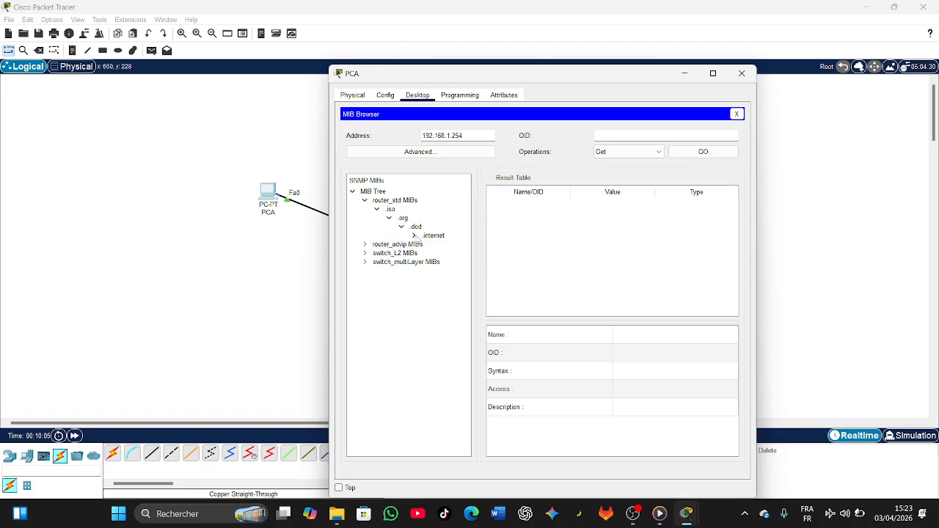
click(415, 235)
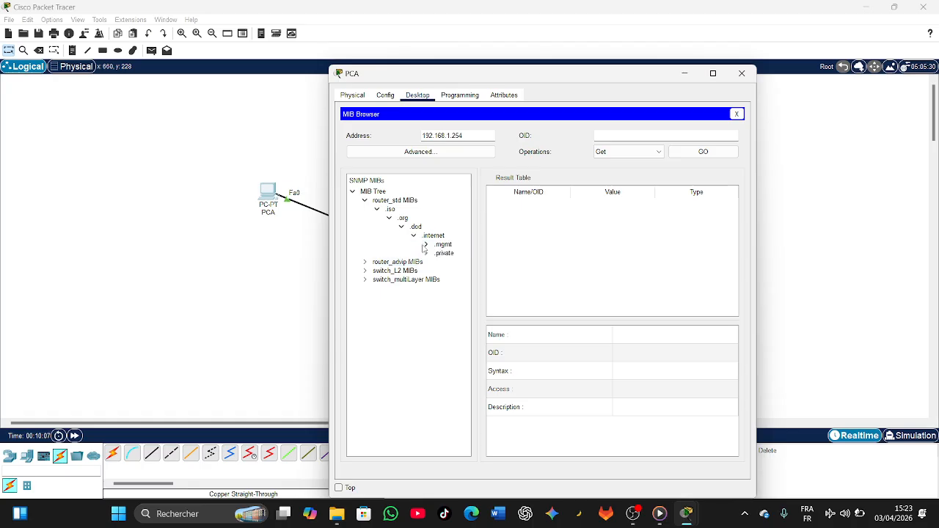
click(425, 245)
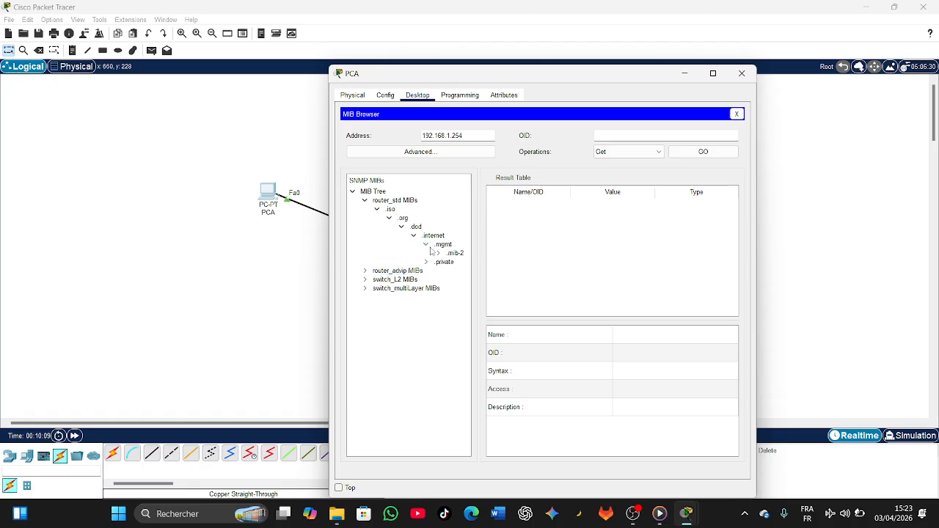
click(438, 254)
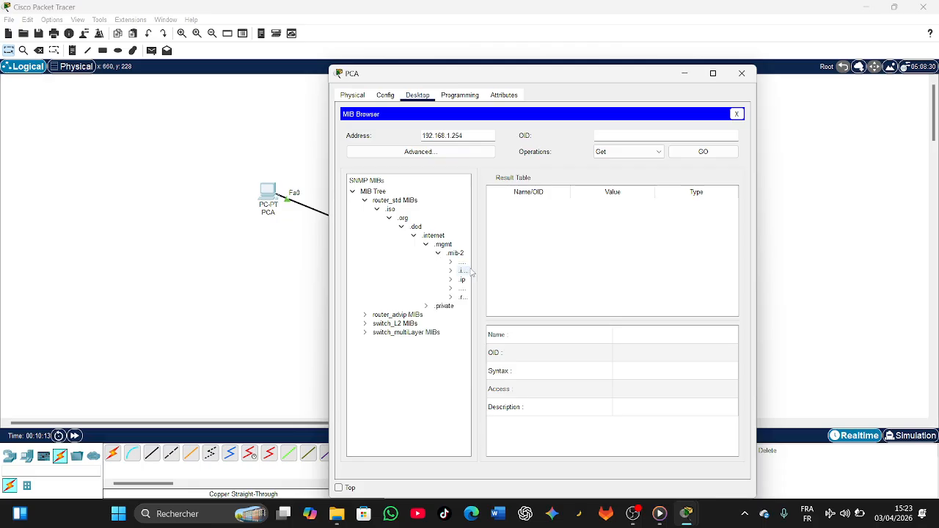
- Widen the MIB tree pane, expand .interfaces, .ifTable and .ifEntry, and select .ifOperStatus
drag(473, 263, 553, 269)
click(450, 271)
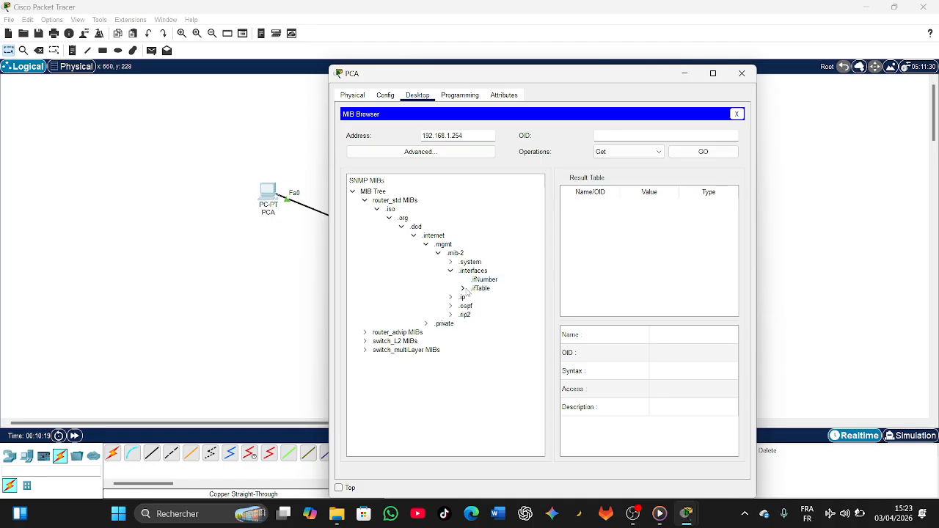
click(463, 289)
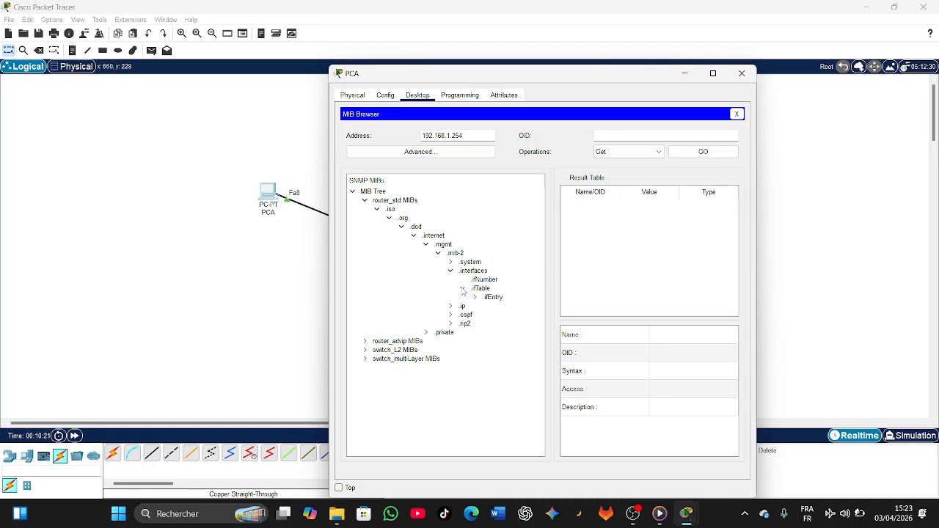
click(475, 297)
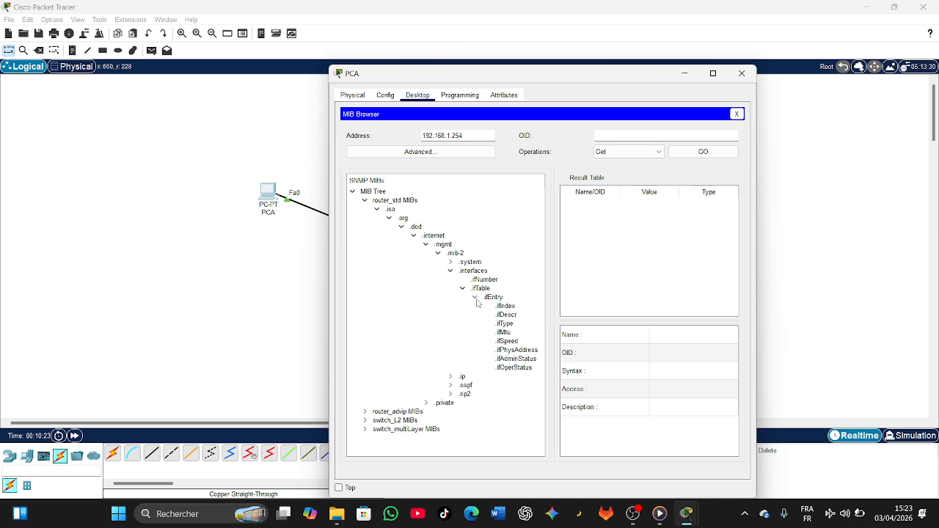
click(528, 368)
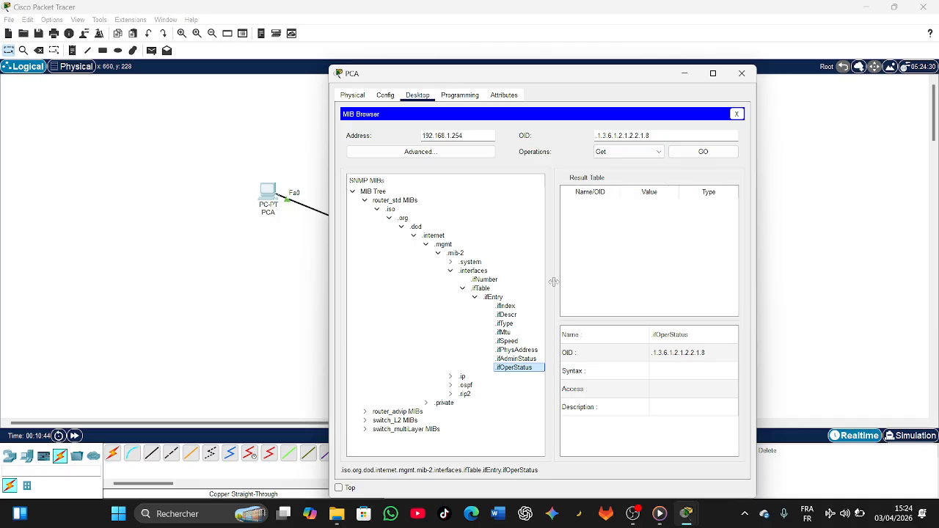
- Narrow the MIB tree pane to enlarge the result table and minimize the PCA window
click(553, 286)
drag(550, 281, 482, 270)
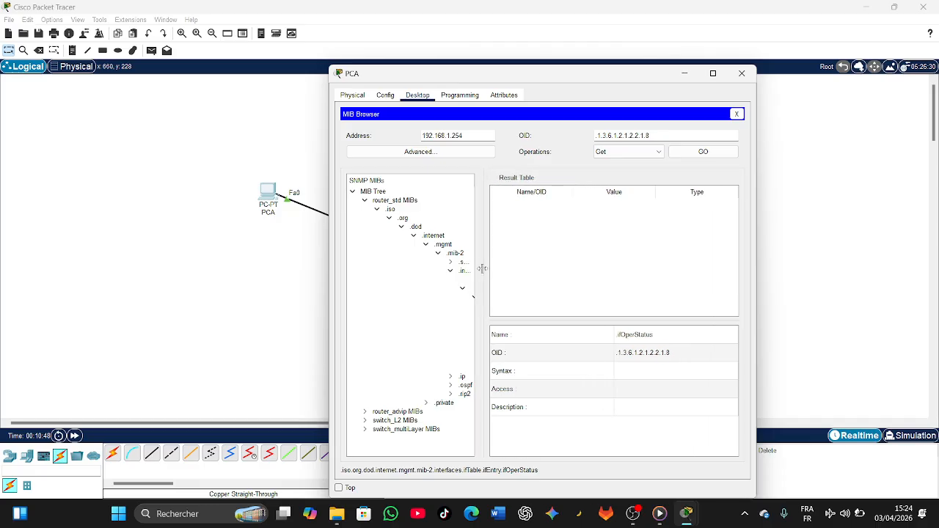
click(693, 77)
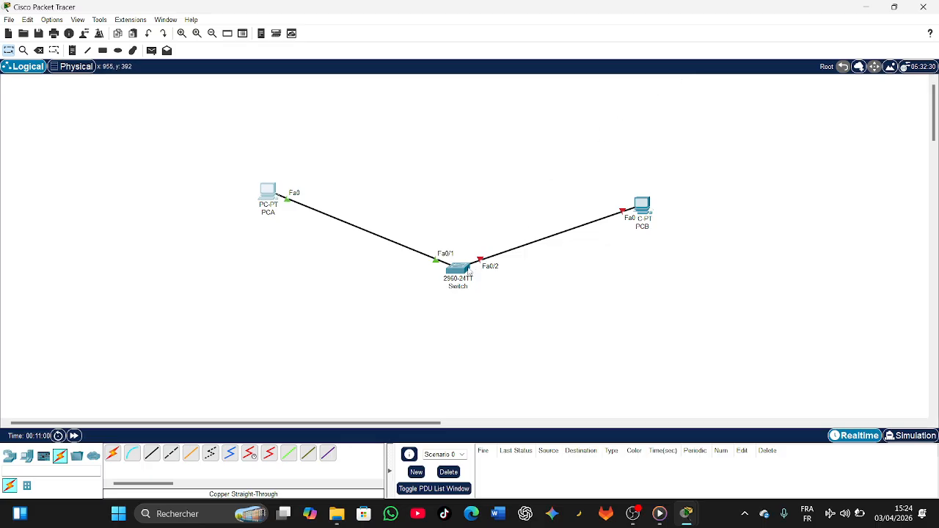
- Reopen the switch's command line and exit interface configuration mode
click(468, 271)
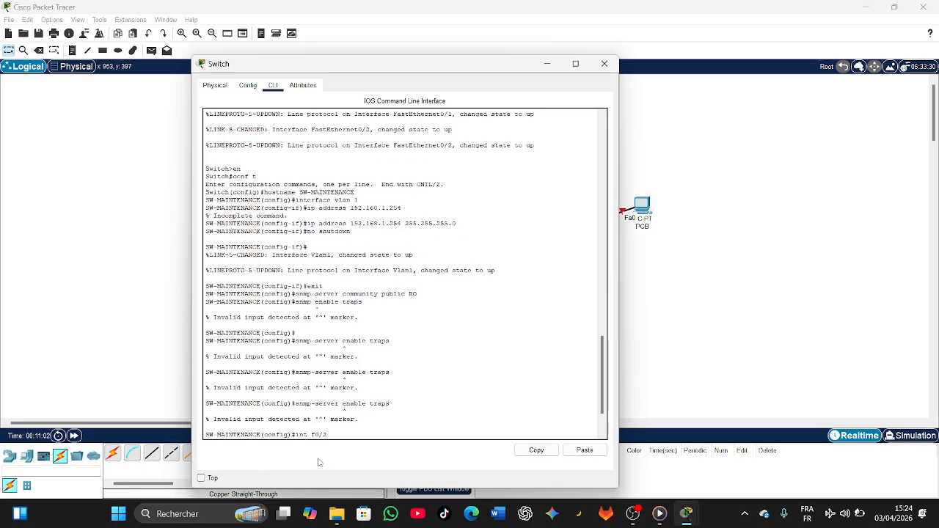
key(Return)
text(shutdown)
key(Return)
key(Return)
key(Return)
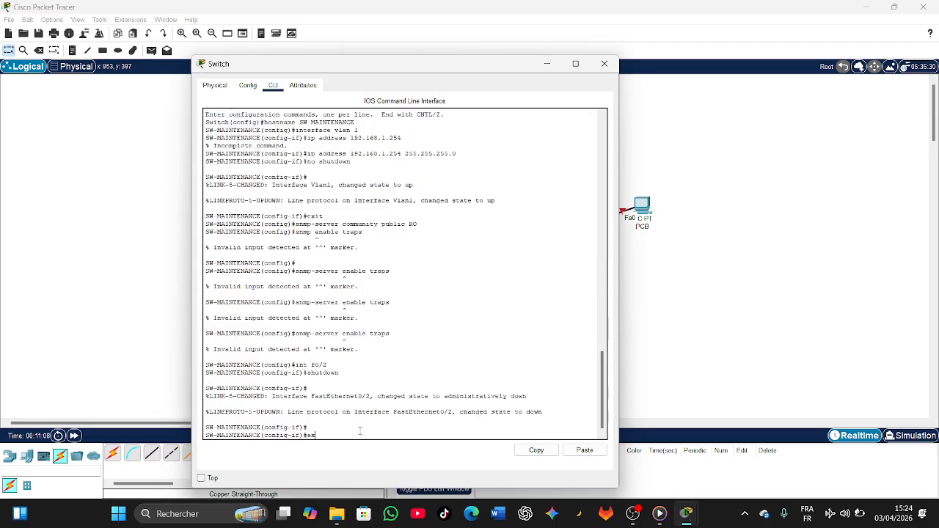
text(exit)
key(Return)
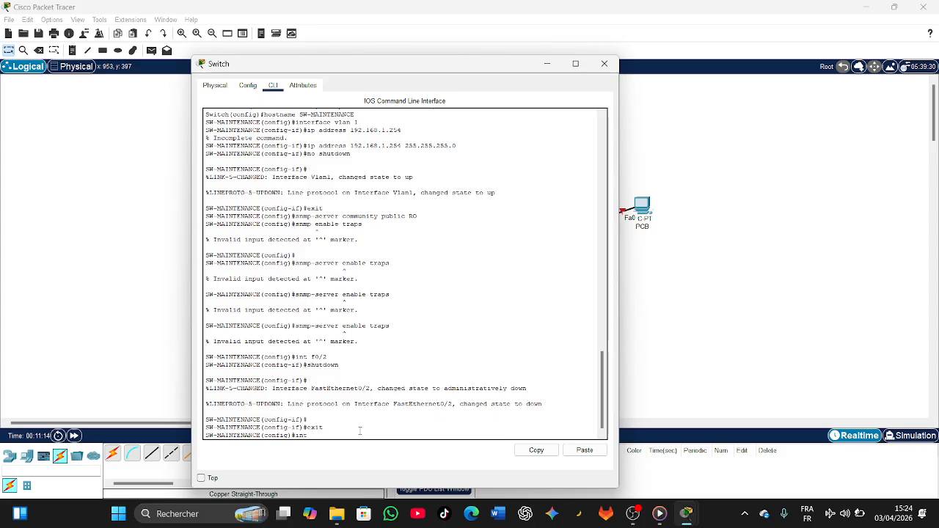
- Re-enable the switch's interface f0/2 with no shutdown and move the switch window aside to uncover the topology
text(int f0)
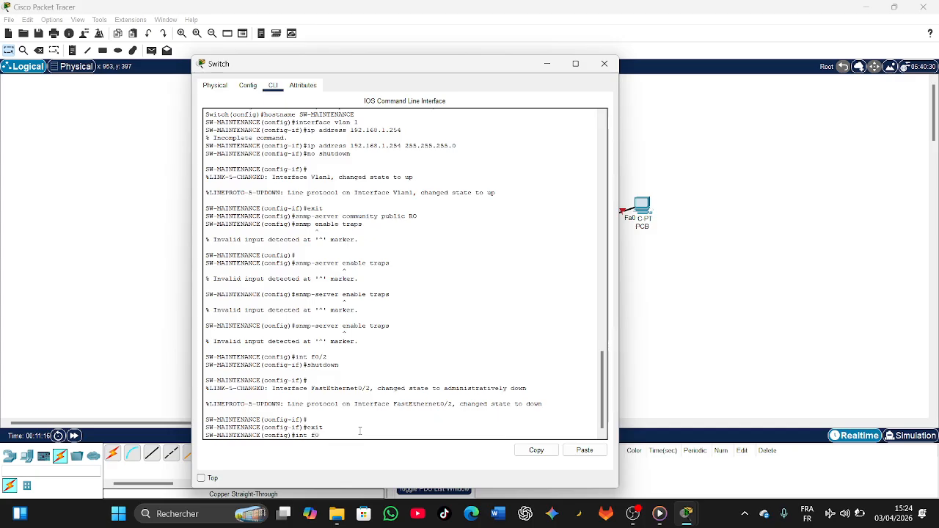
text(/2)
key(Return)
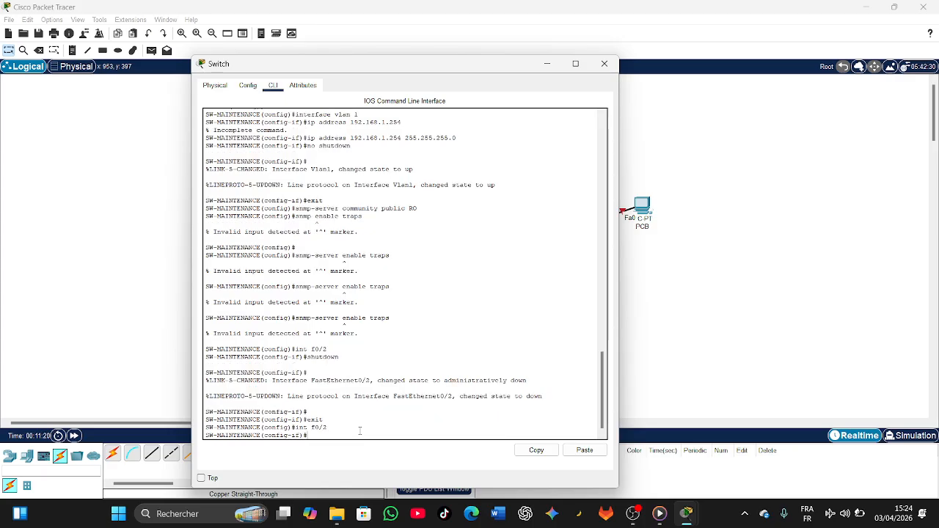
text(no s)
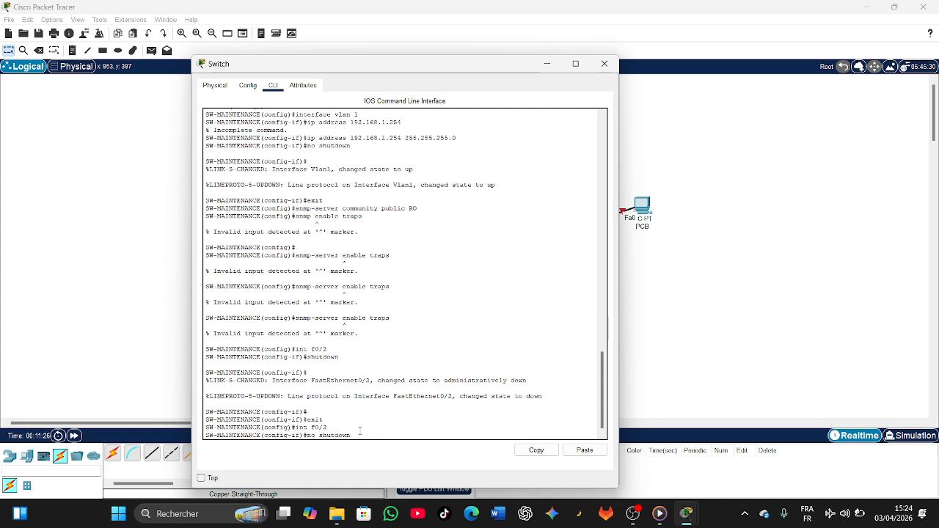
text(hutdown)
key(Return)
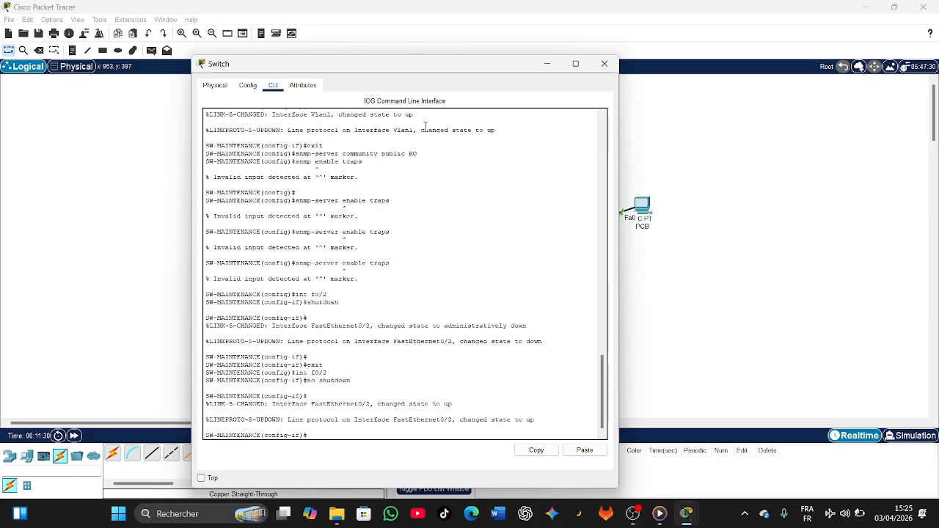
drag(452, 67, 638, 302)
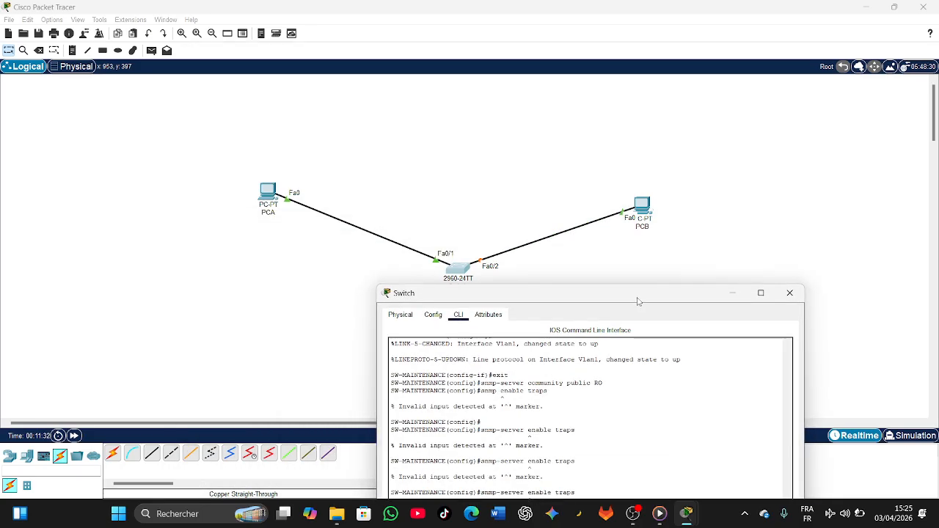
- Detach the switch end of PCB's cable and reconnect it to FastEthernet0/2
click(482, 262)
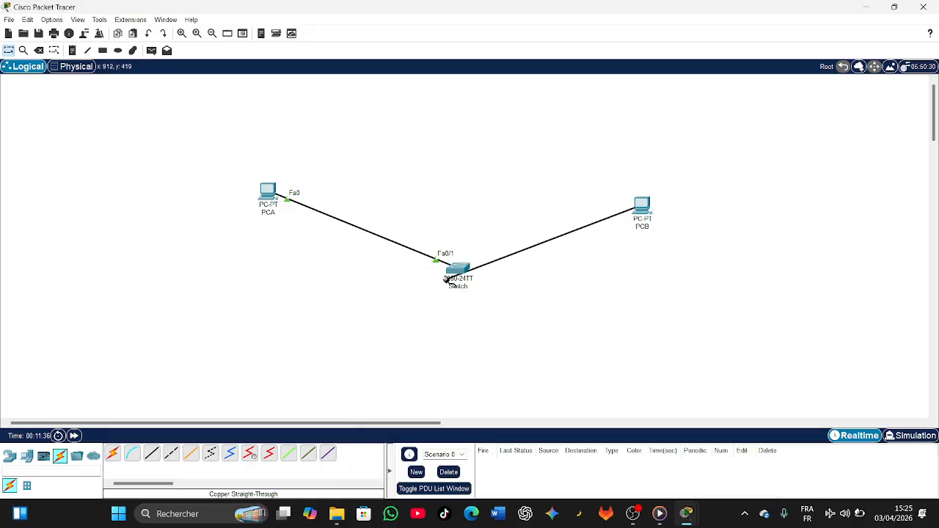
click(455, 268)
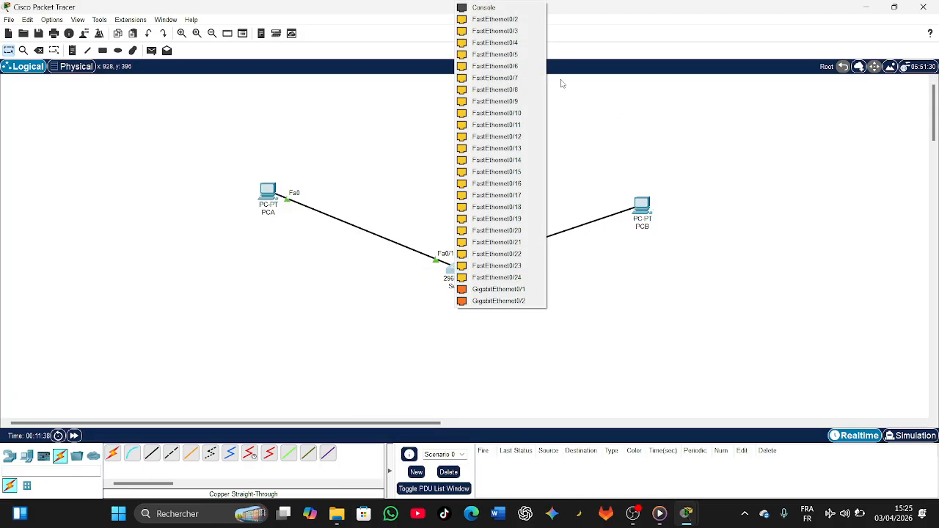
click(527, 19)
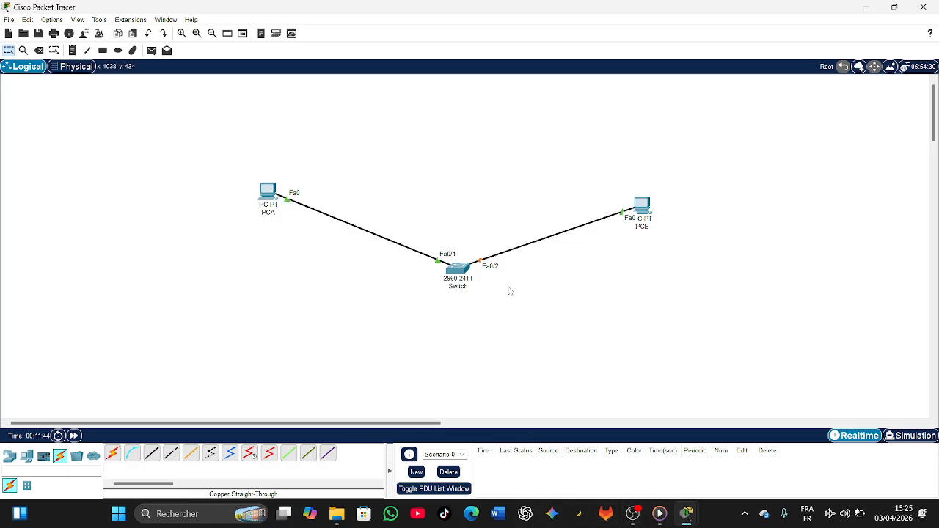
click(458, 273)
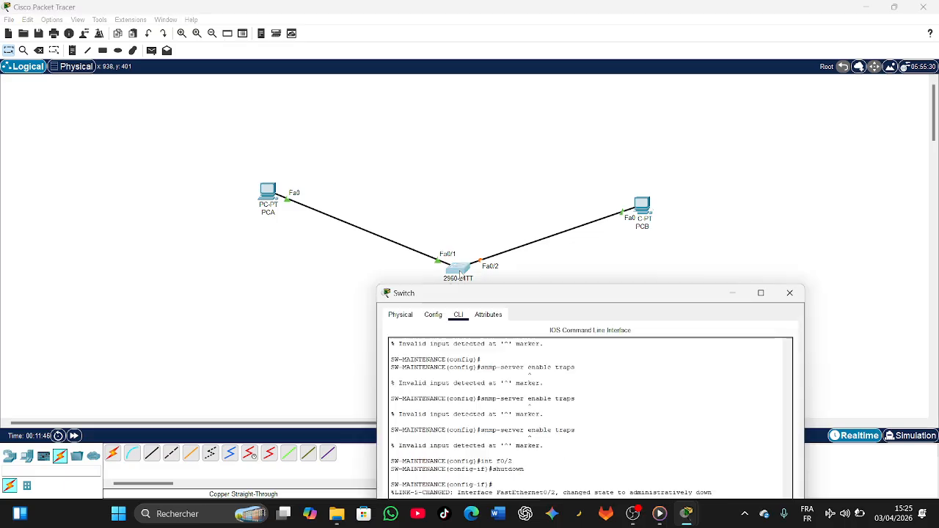
drag(463, 297, 445, 262)
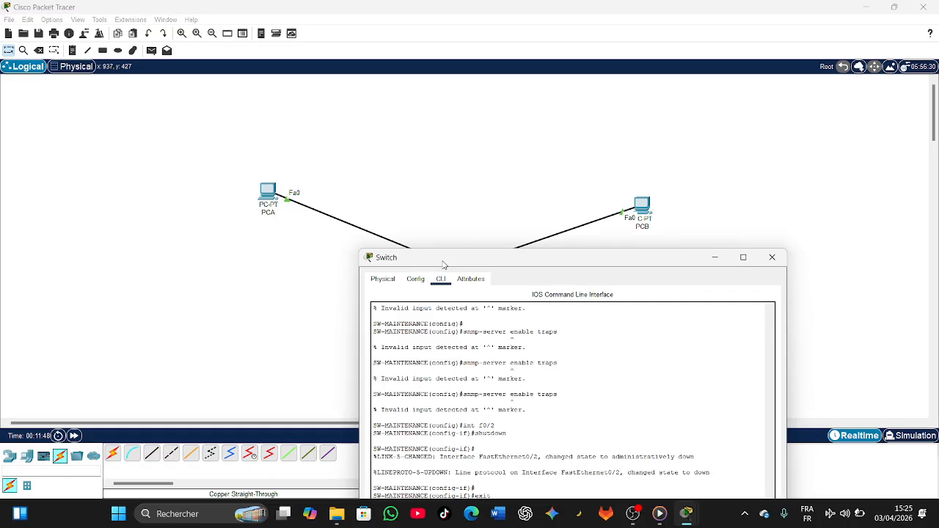
click(268, 194)
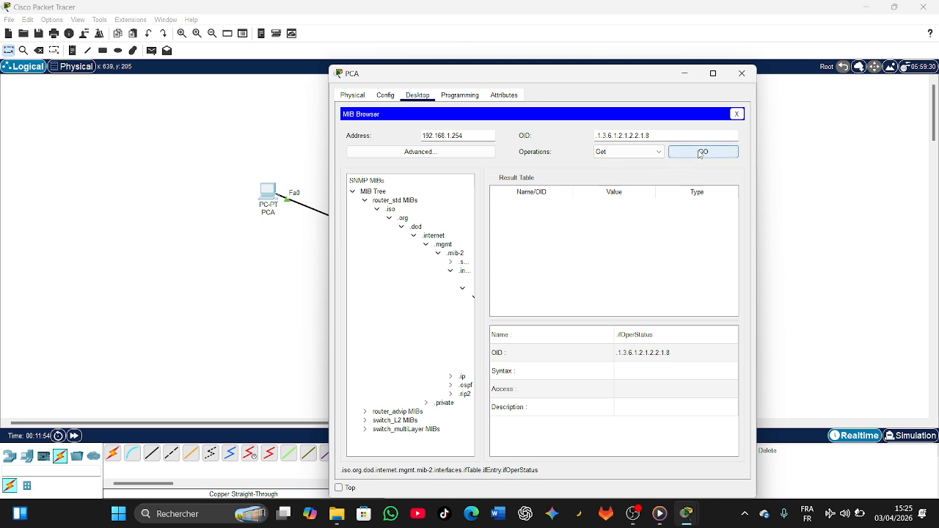
click(685, 77)
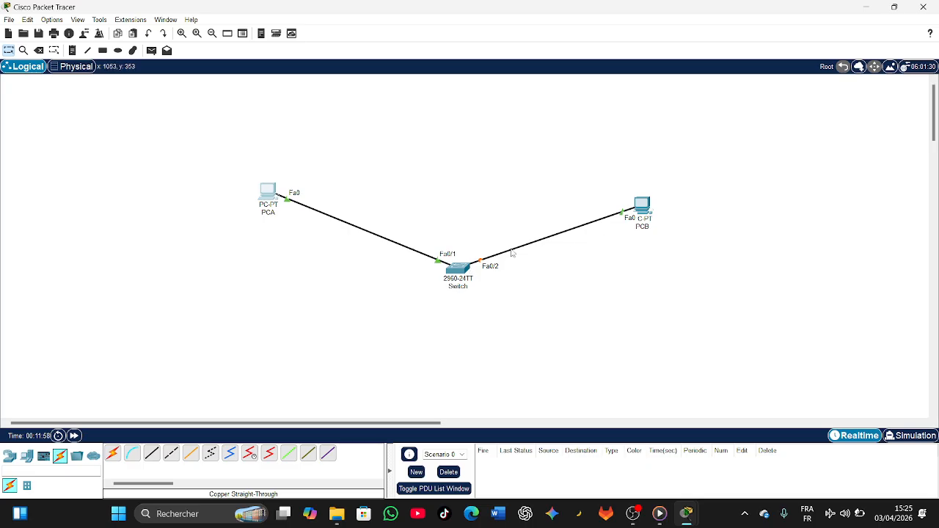
- Reopen the switch's command line, try to shut down interface f0/2, and minimize the switch window
click(459, 269)
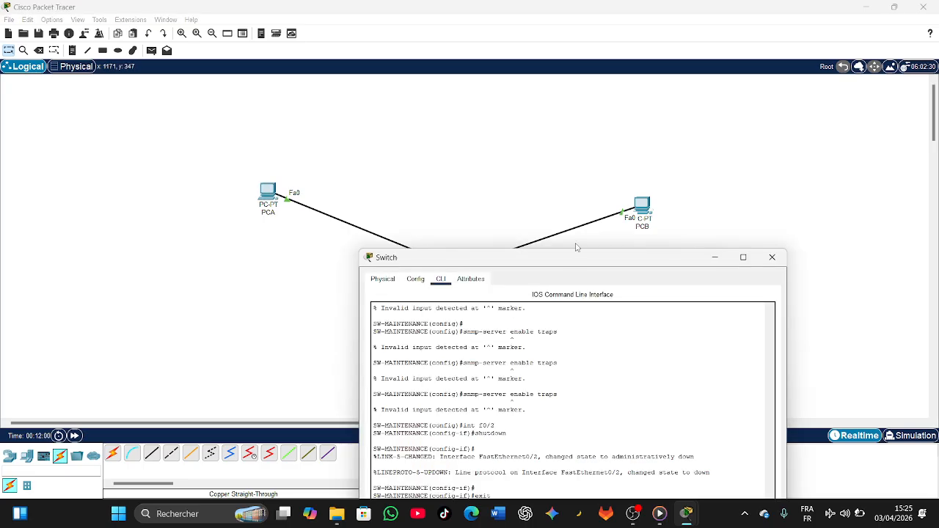
drag(579, 259, 517, 78)
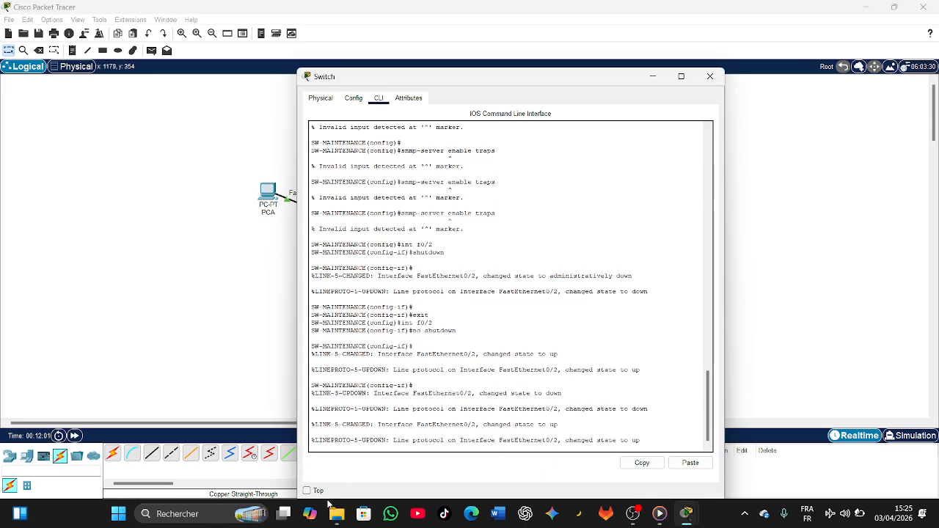
key(Return)
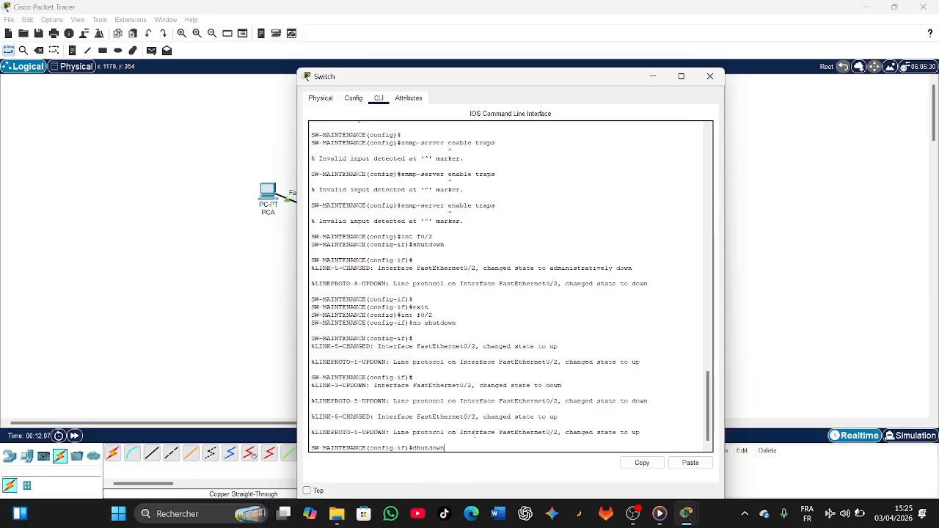
key(Return)
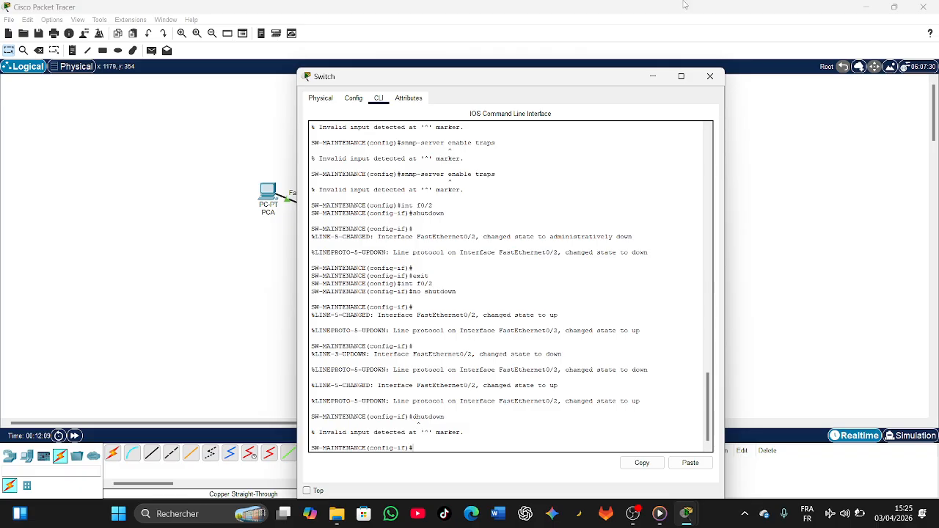
click(652, 76)
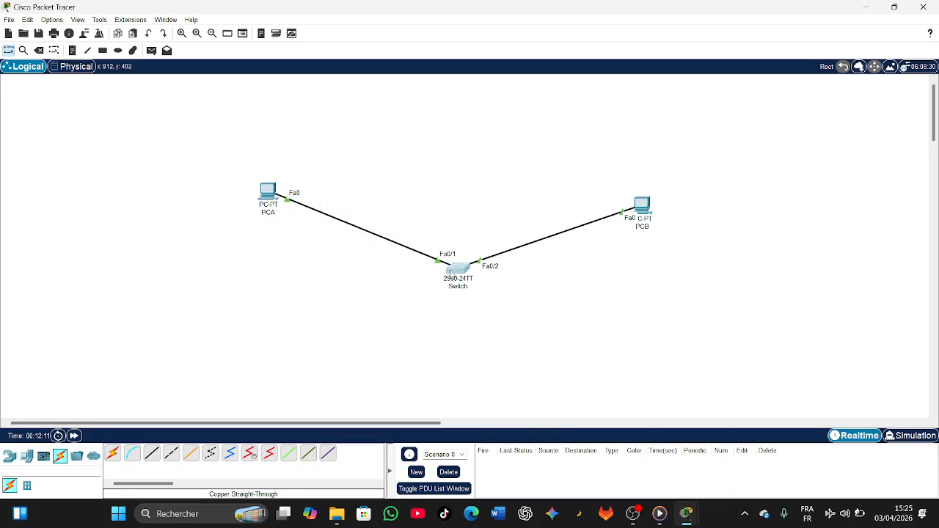
- Send a Get request for ifOperStatus to 192.168.1.254 from PCA's MIB Browser, return to the switch's command line and dismiss the error dialog
click(268, 192)
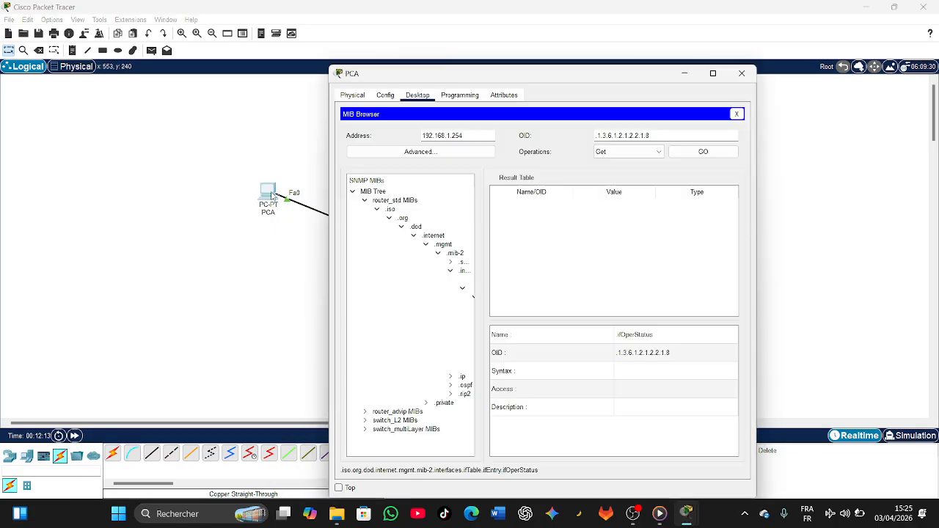
click(733, 151)
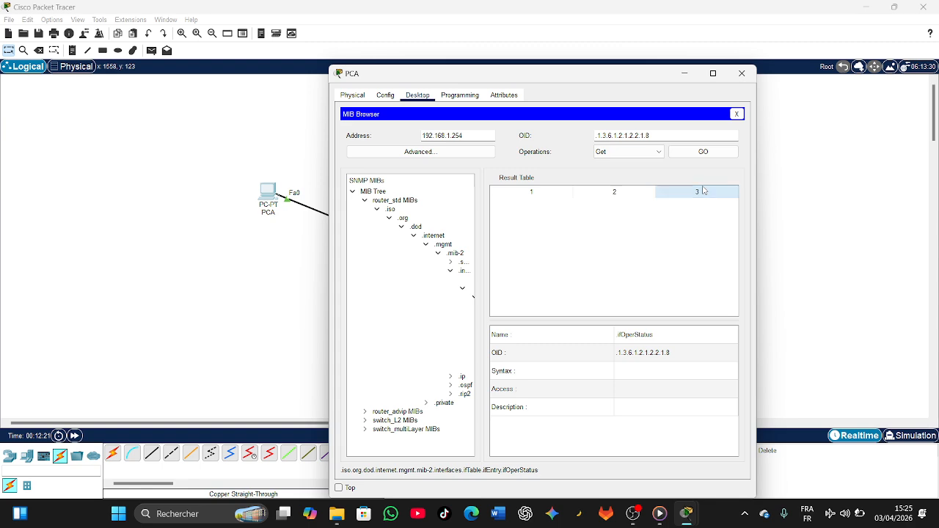
click(685, 75)
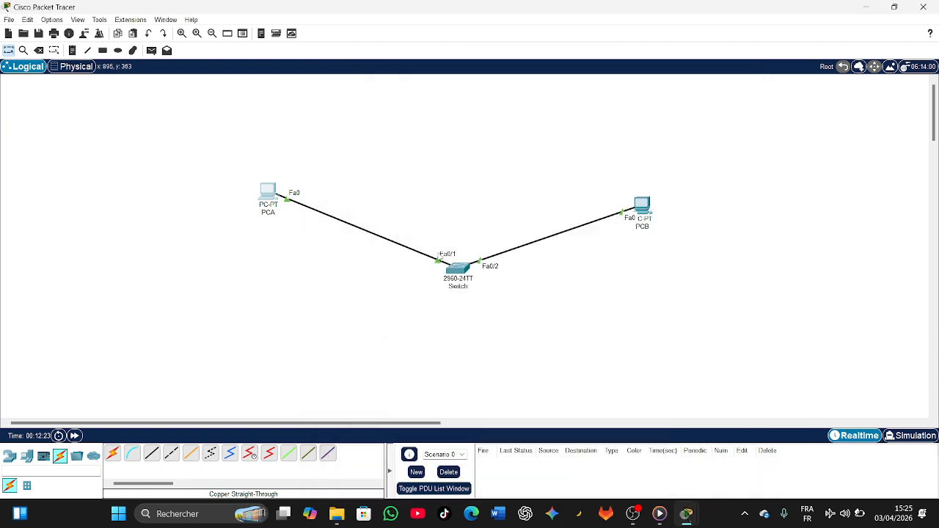
click(457, 271)
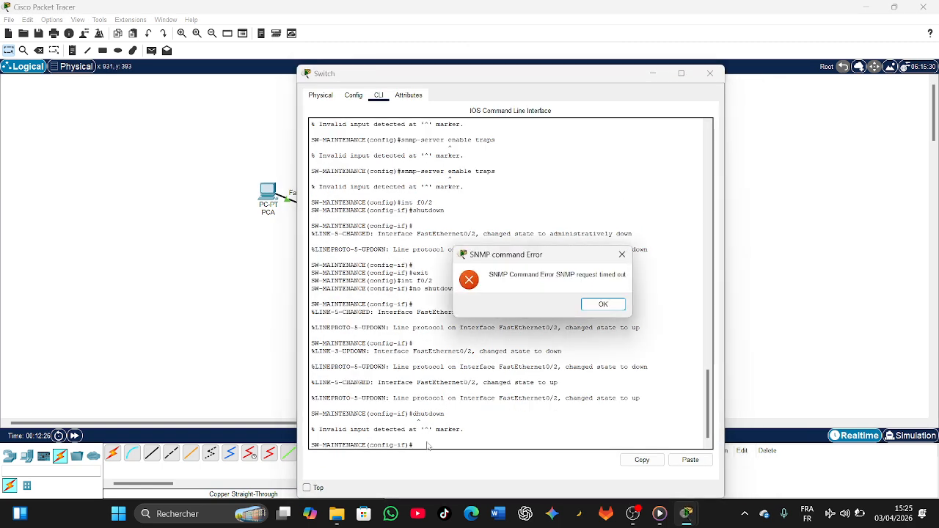
click(606, 303)
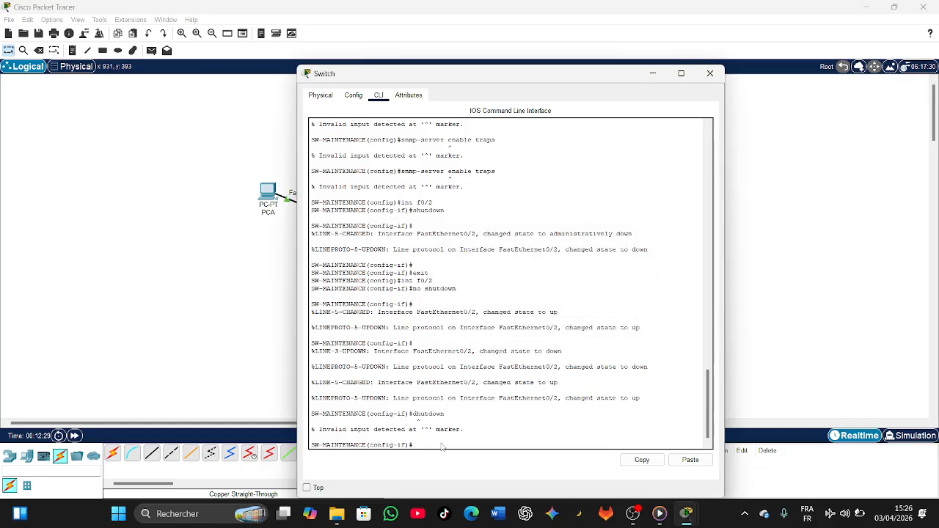
- Recall the mistyped command, correct it to shutdown to disable the switch's interface f0/2, and check the link in the topology
key(Up)
key(Up)
key(Down)
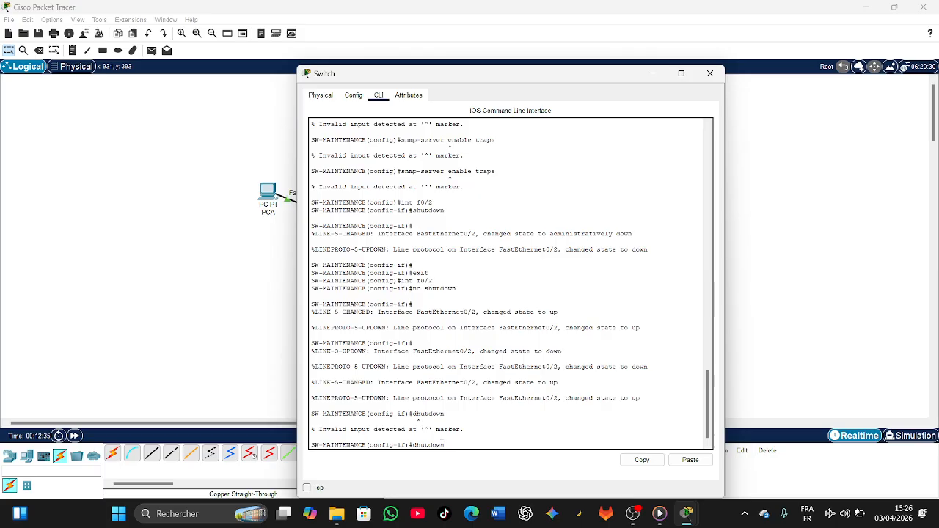
key(BackSpace)
text(s)
key(Return)
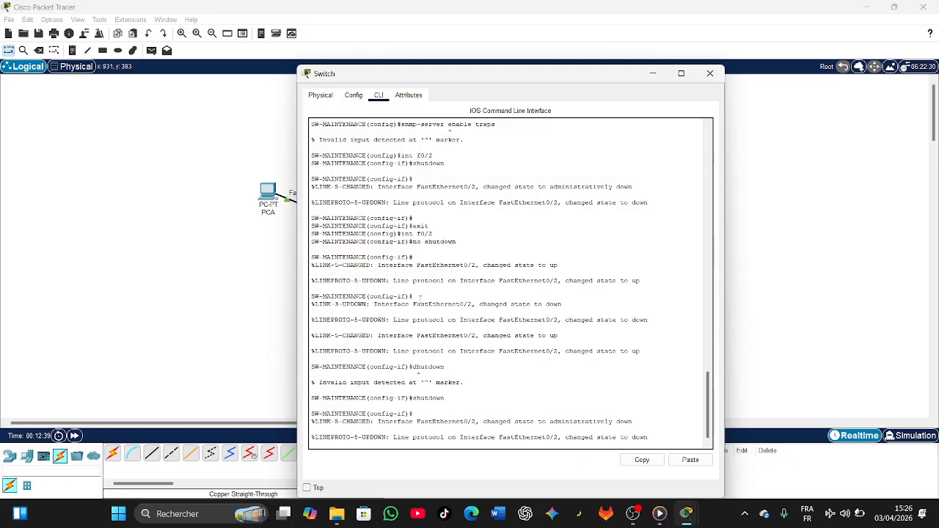
click(653, 73)
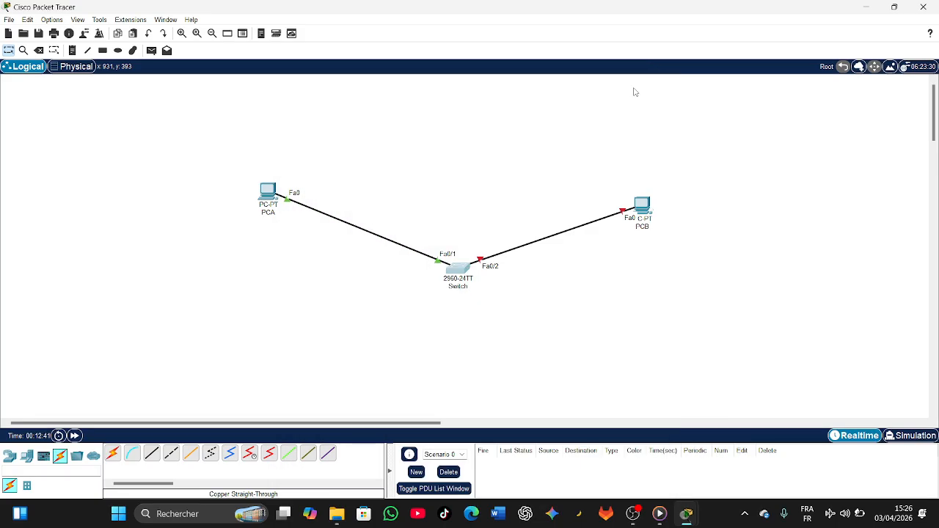
click(454, 272)
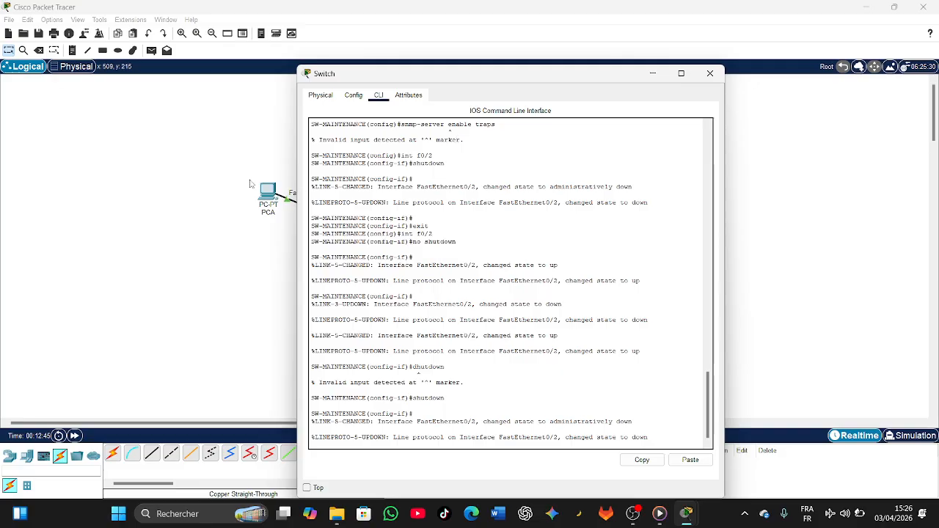
- Rerun the Get on ifOperStatus in PCA's MIB Browser, maximize the window to review the interface states, and minimize it
click(268, 196)
click(269, 192)
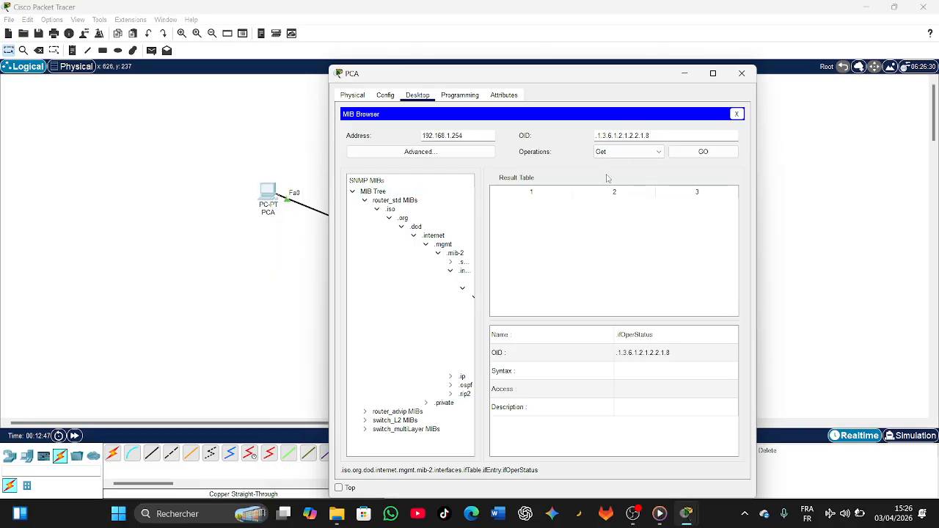
click(679, 152)
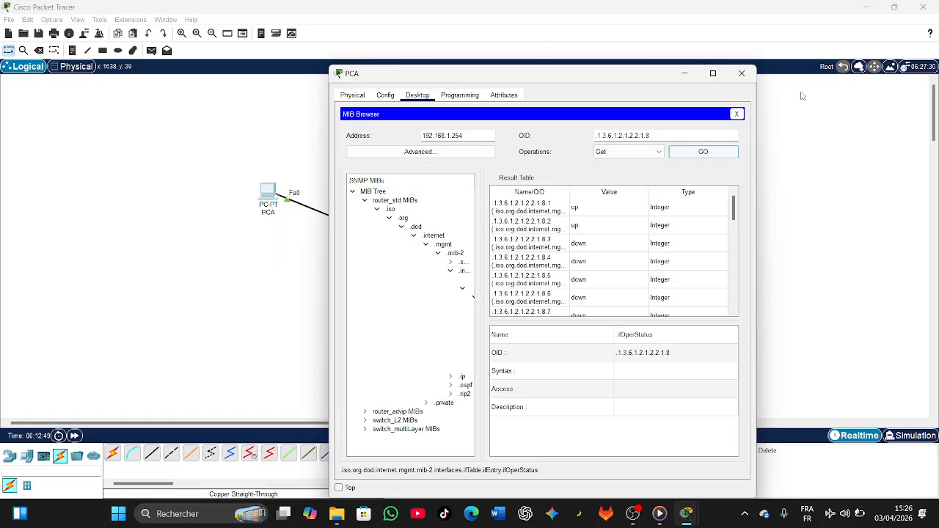
click(712, 74)
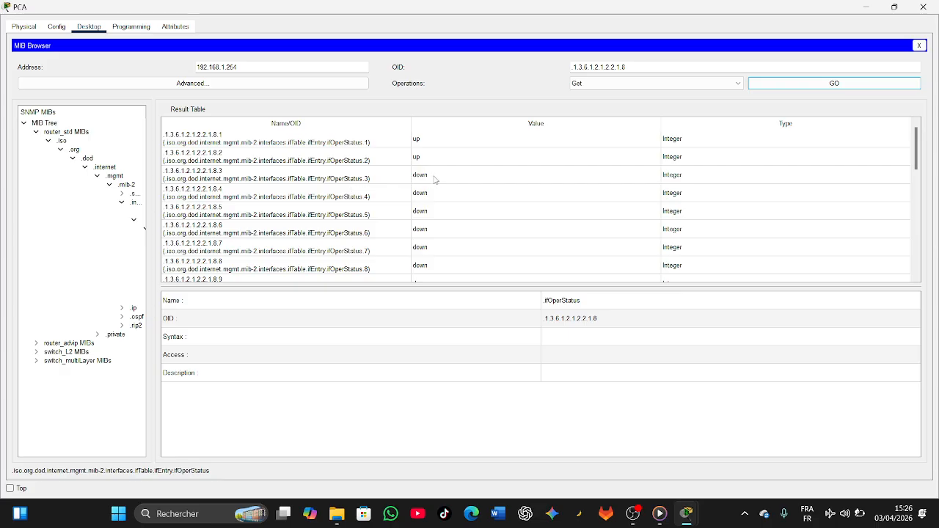
scroll(435, 179, down, 6)
scroll(434, 179, up, 6)
click(865, 8)
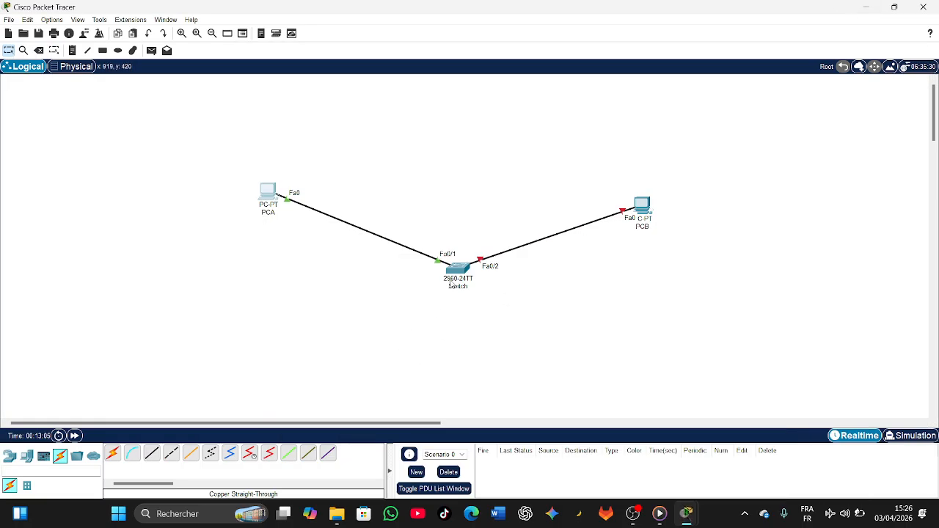
- Reopen the switch's command line, re-enable interface f0/2 with no shutdown, and close the switch window
click(452, 279)
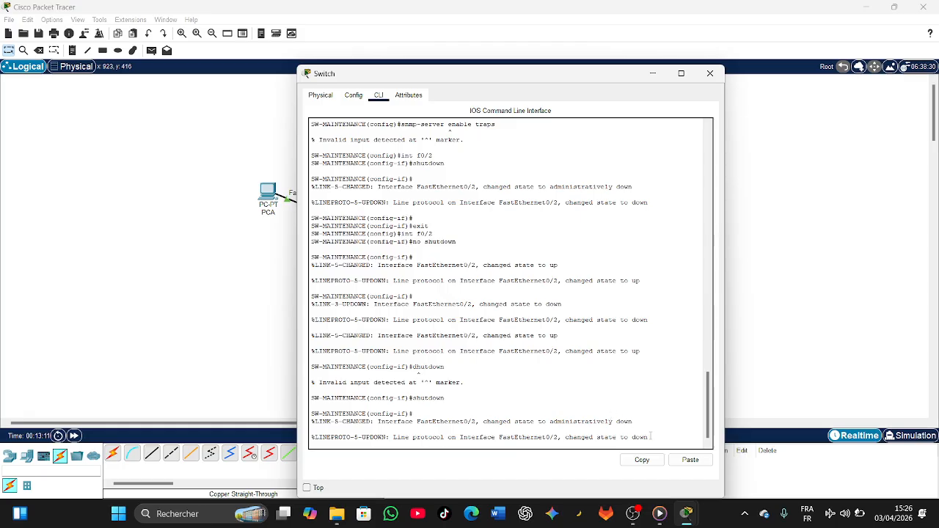
key(Return)
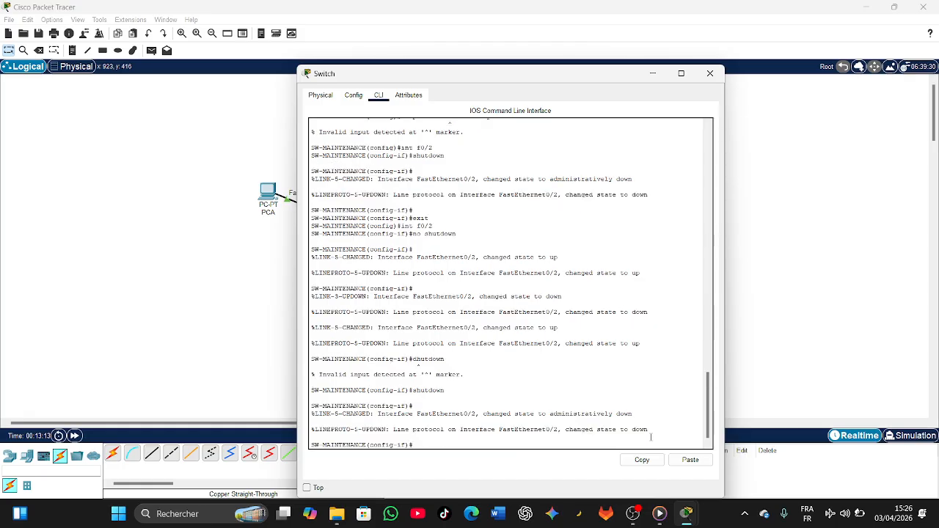
key(Up)
key(Up)
key(Up)
key(Return)
key(Return)
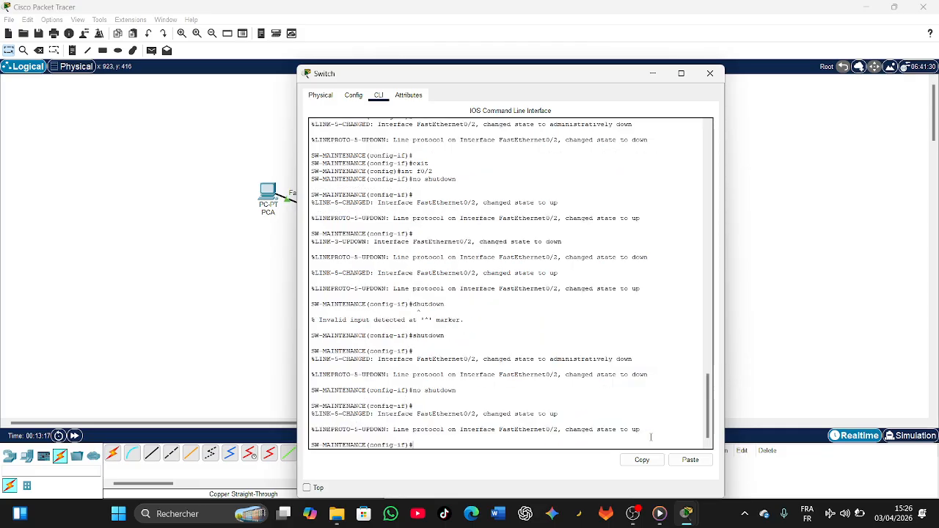
click(714, 78)
- Repeat the ifOperStatus Get from PCA's MIB Browser with the port restored, review the interface states, and minimize the PCA window
click(262, 203)
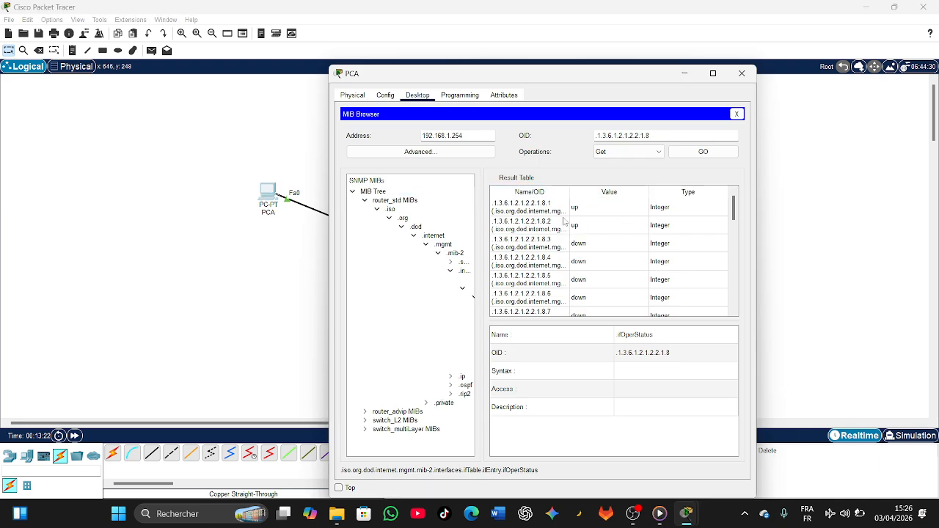
scroll(618, 286, down, 10)
scroll(618, 286, up, 7)
click(700, 157)
scroll(598, 266, down, 4)
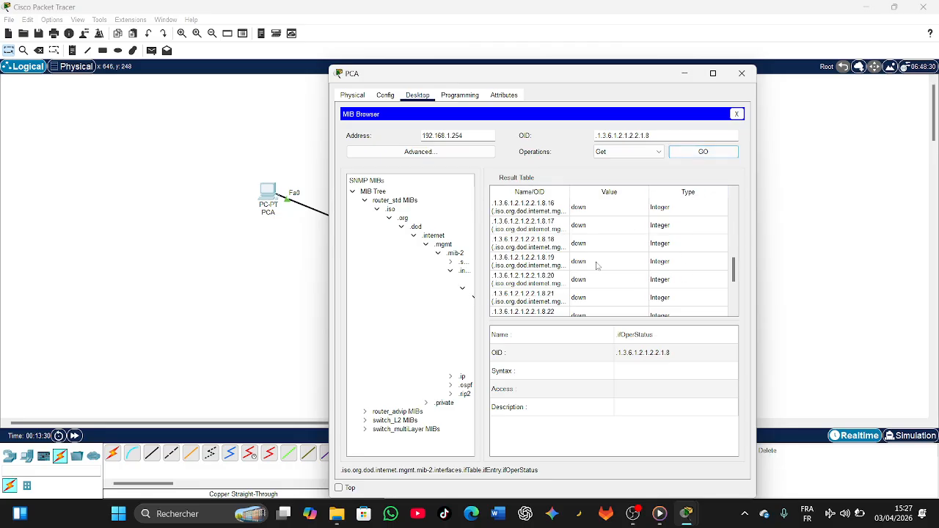
scroll(598, 266, up, 5)
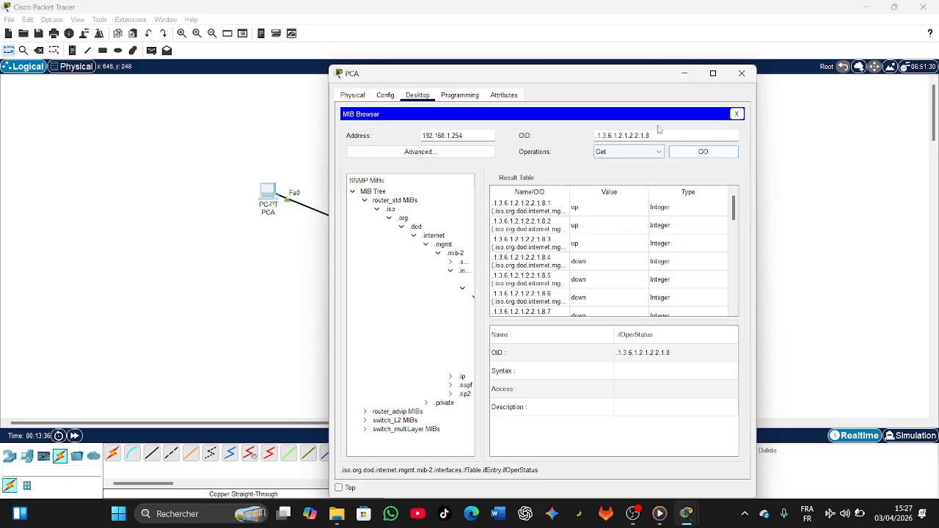
click(684, 74)
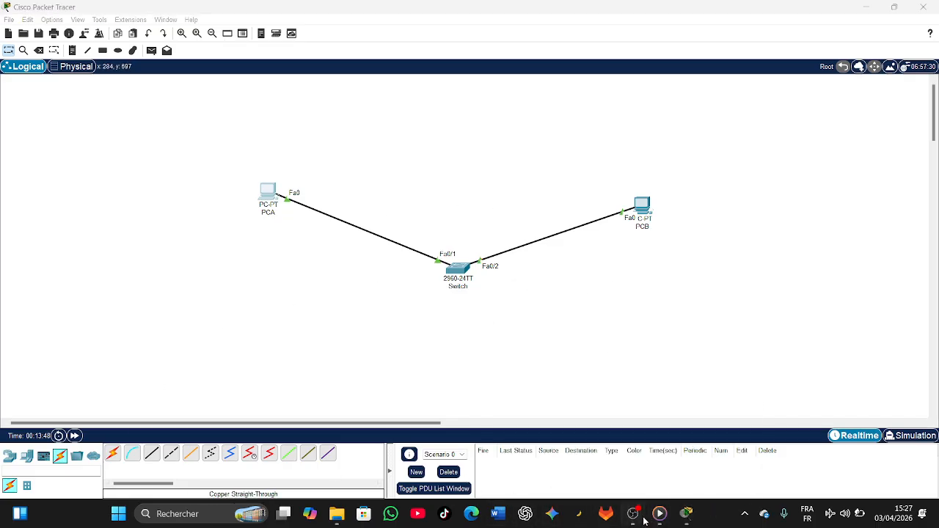
mouse_move(642, 516)
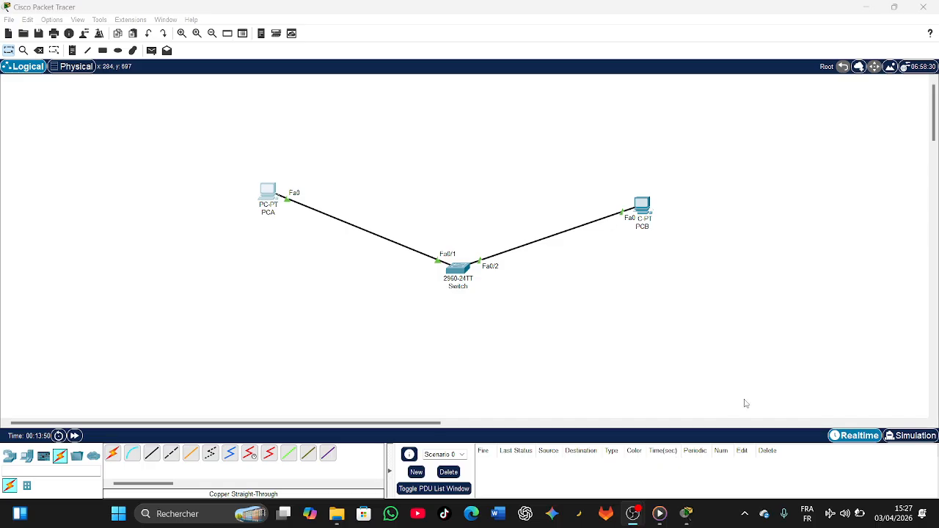